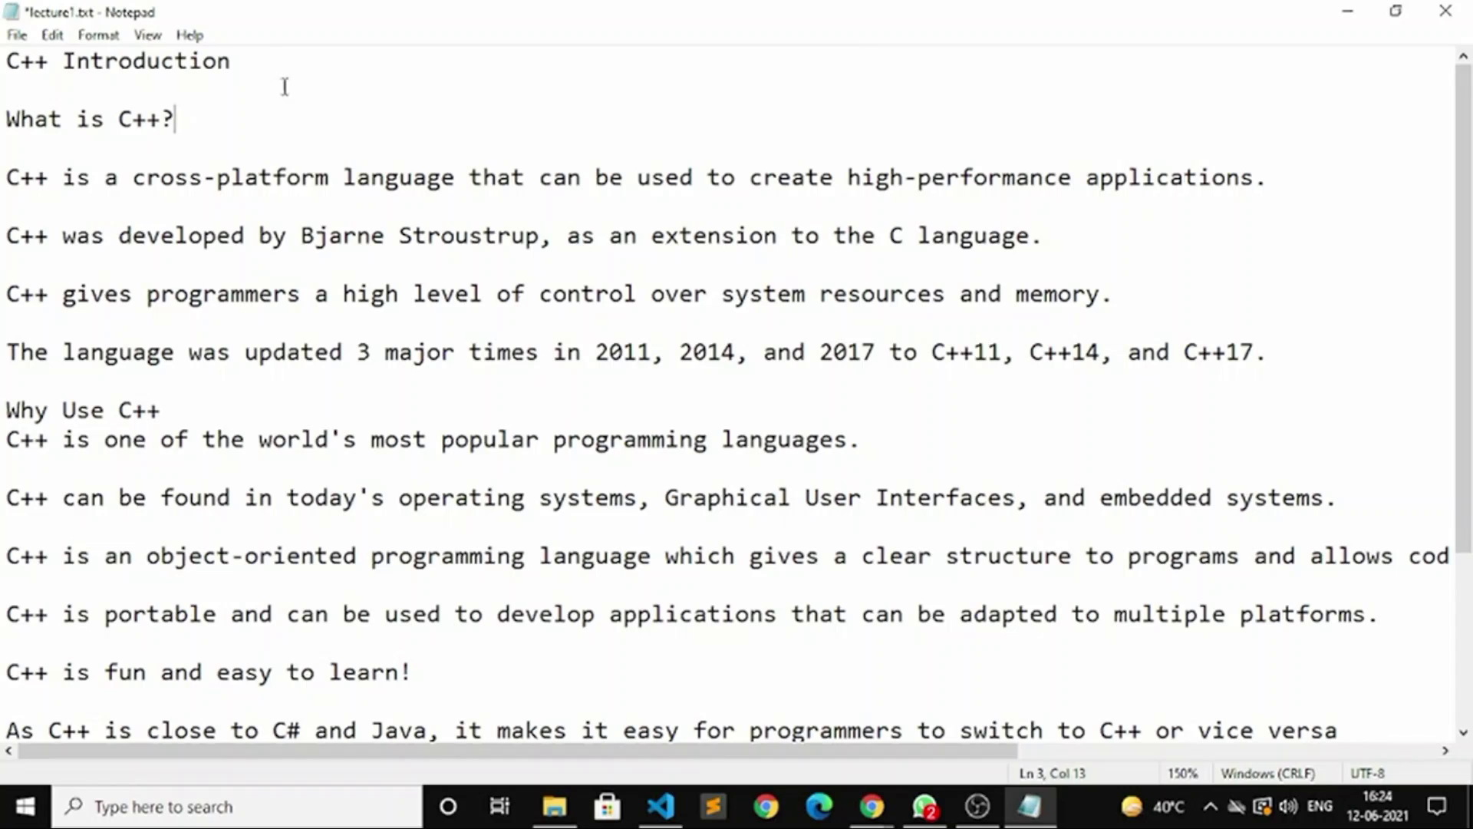
{"action": "left_click", "coordinate": [376, 72]}
{"action": "left_click", "coordinate": [109, 148]}
{"action": "key", "text": "Up"}
{"action": "key", "text": "shift+Down"}
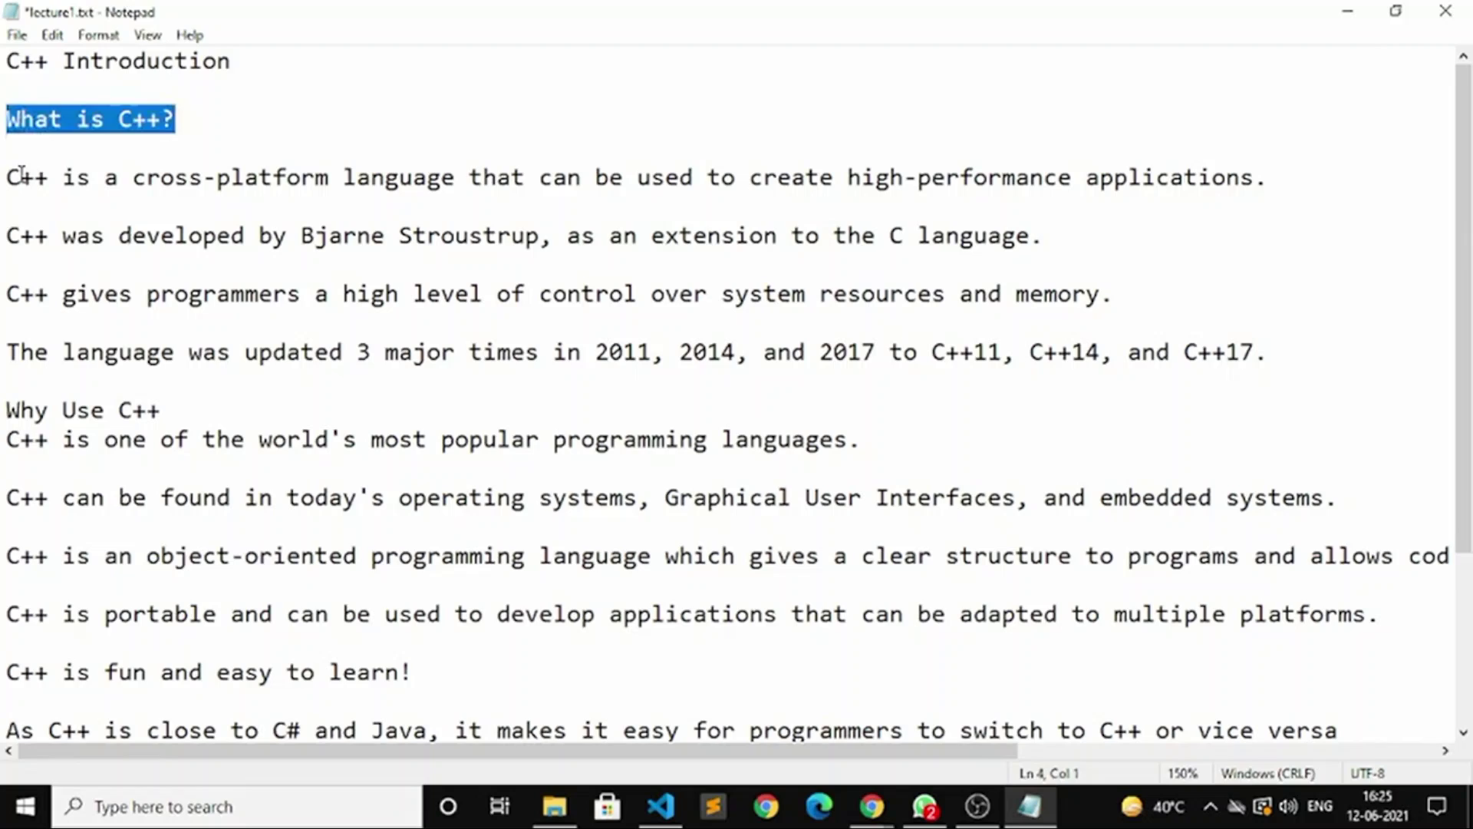
{"action": "left_click", "coordinate": [18, 176]}
{"action": "mouse_move", "coordinate": [7, 176]}
{"action": "left_mouse_down"}
{"action": "mouse_move", "coordinate": [428, 175]}
{"action": "mouse_move", "coordinate": [789, 209]}
{"action": "left_mouse_up"}
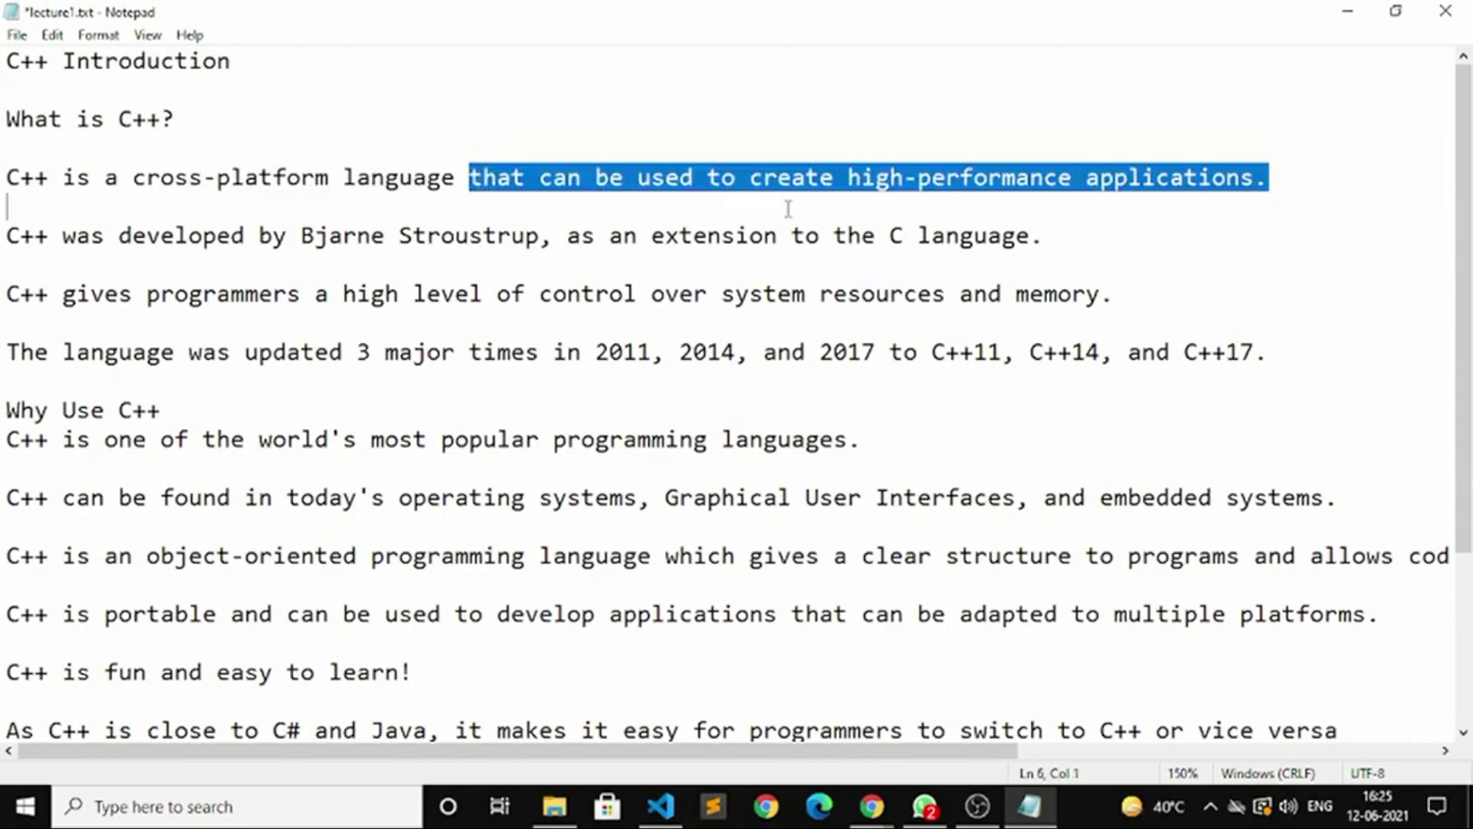
{"action": "left_click", "coordinate": [1074, 176]}
{"action": "mouse_move", "coordinate": [1464, 172]}
{"action": "left_mouse_down"}
{"action": "mouse_move", "coordinate": [1464, 191]}
{"action": "mouse_move", "coordinate": [1465, 173]}
{"action": "left_mouse_up"}
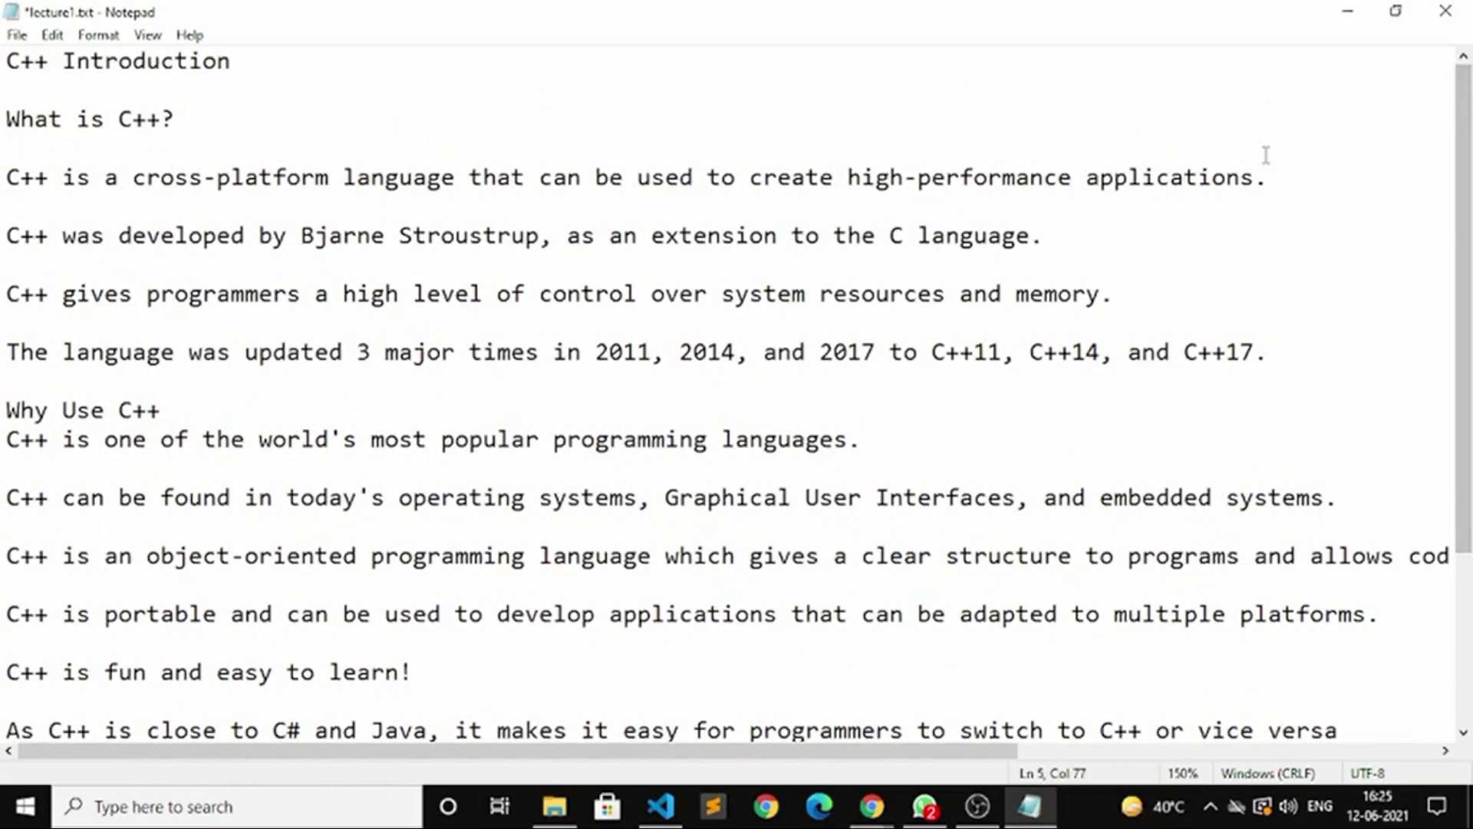
{"action": "left_click_drag", "start_coordinate": [1264, 178], "coordinate": [783, 154]}
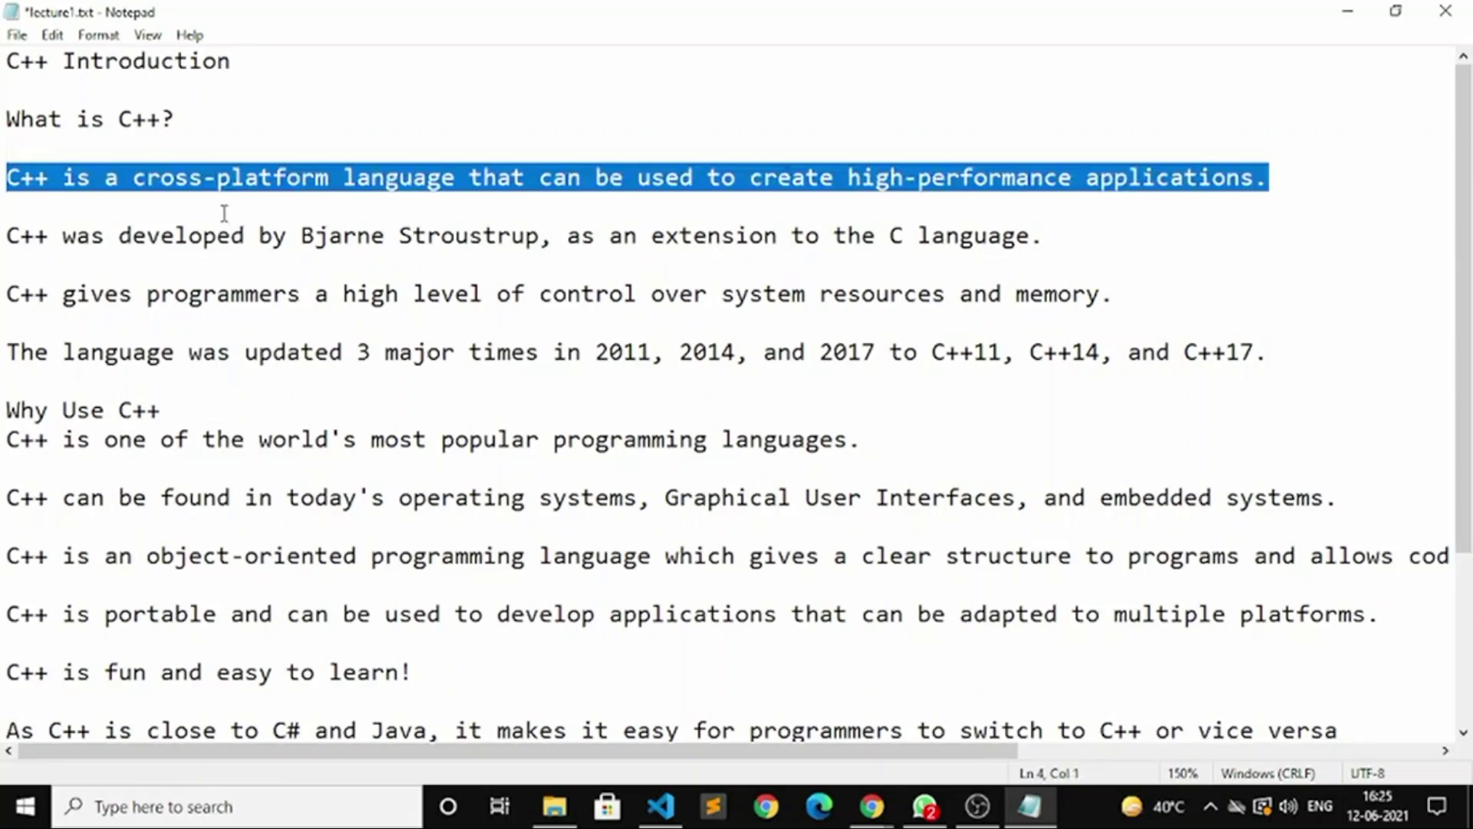
{"action": "left_click_drag", "start_coordinate": [106, 178], "coordinate": [341, 179]}
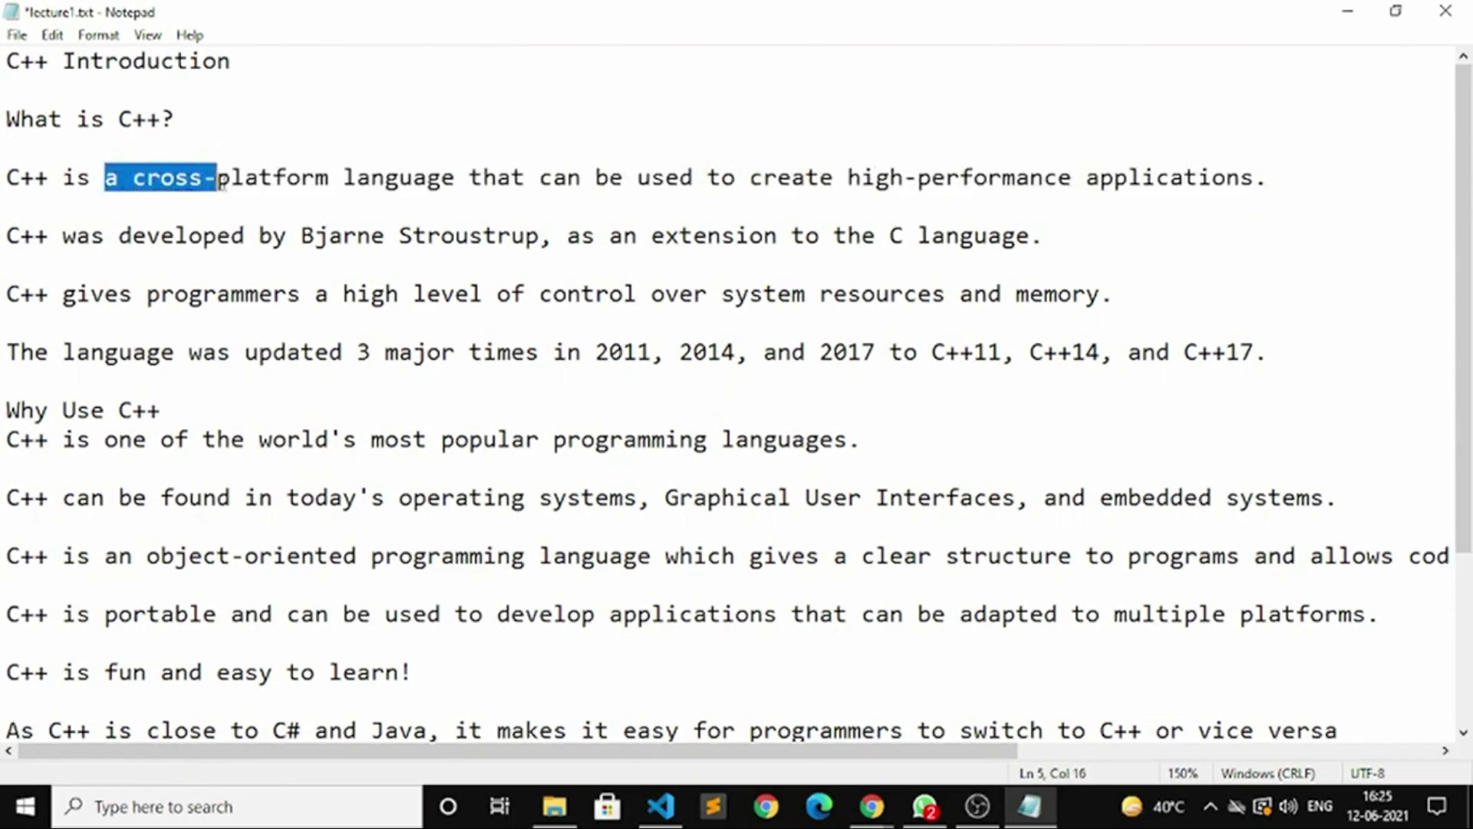
{"action": "left_click", "coordinate": [285, 179]}
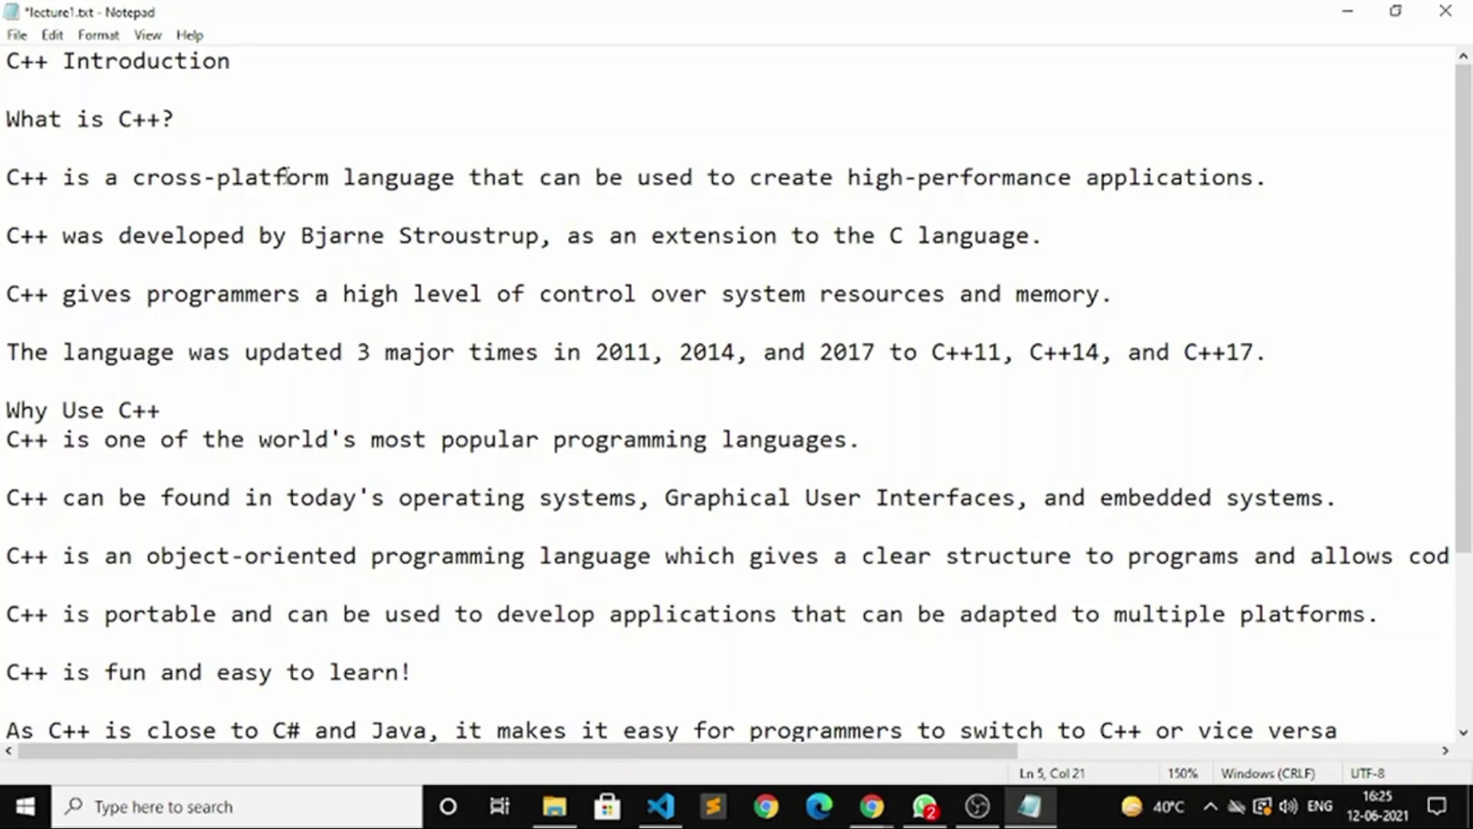
{"action": "left_click", "coordinate": [6, 242]}
{"action": "left_click_drag", "start_coordinate": [6, 242], "coordinate": [527, 236]}
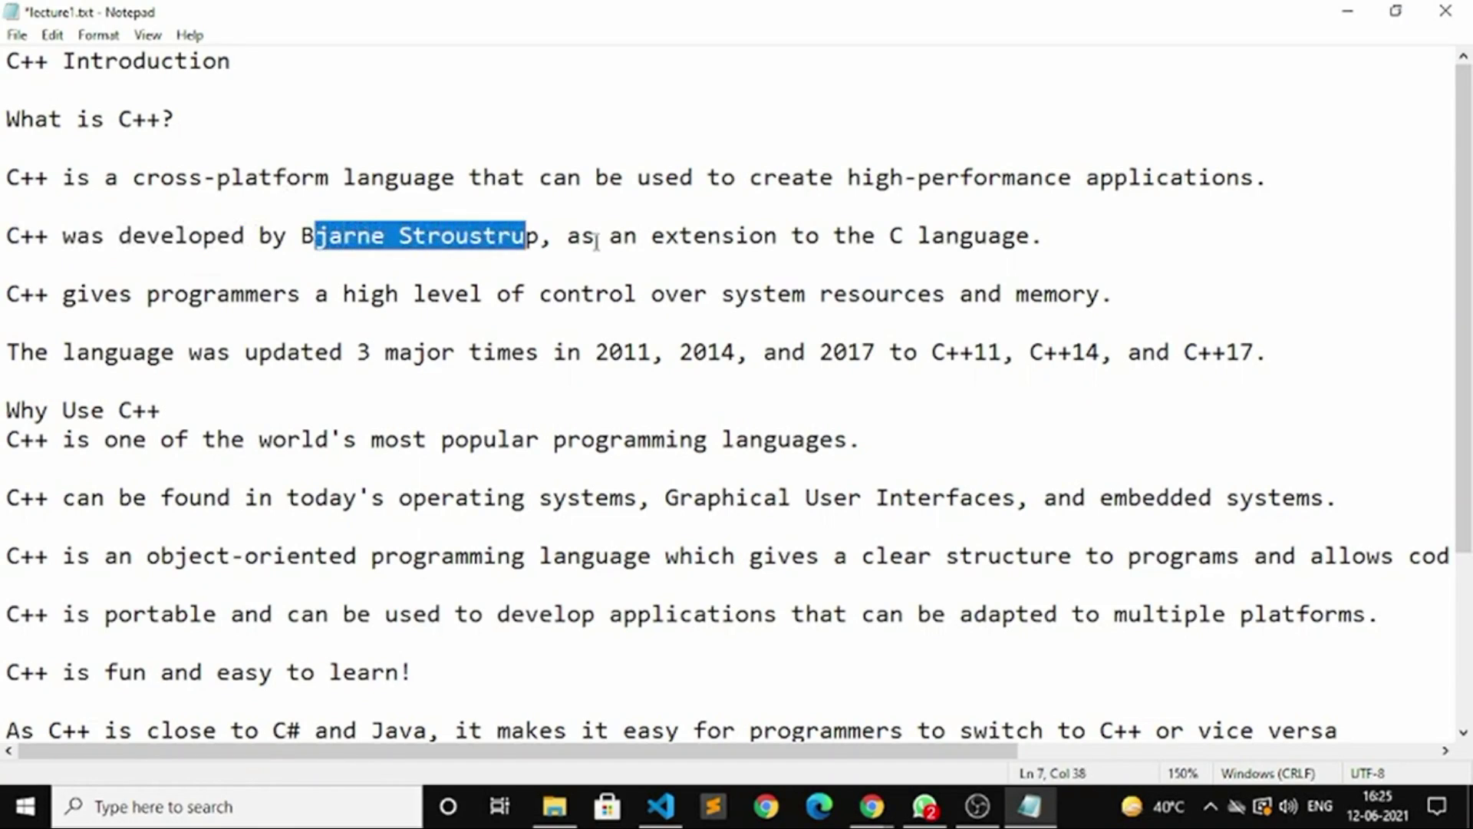
{"action": "left_click", "coordinate": [475, 235]}
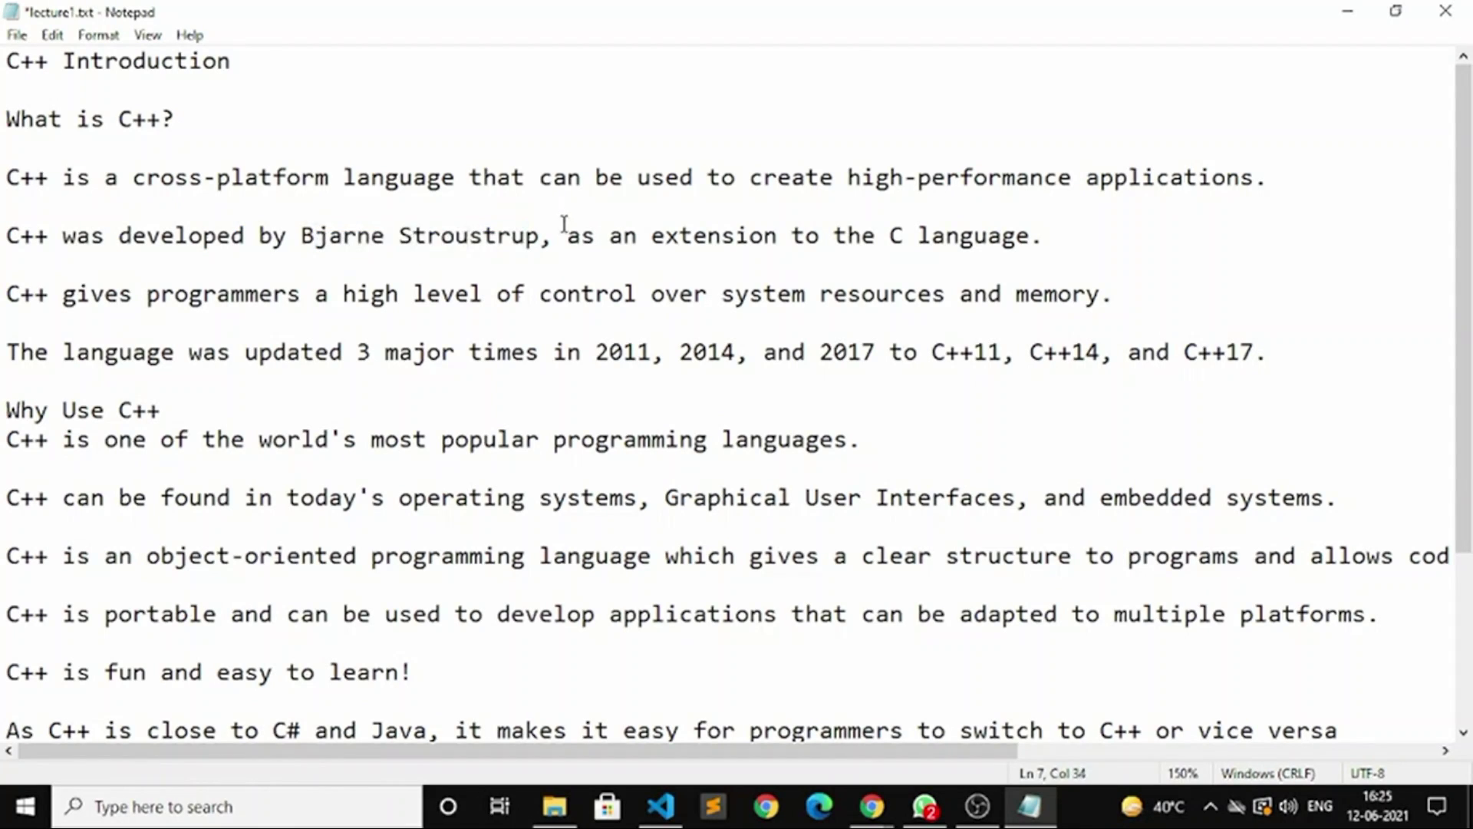
{"action": "left_click_drag", "start_coordinate": [566, 235], "coordinate": [707, 230]}
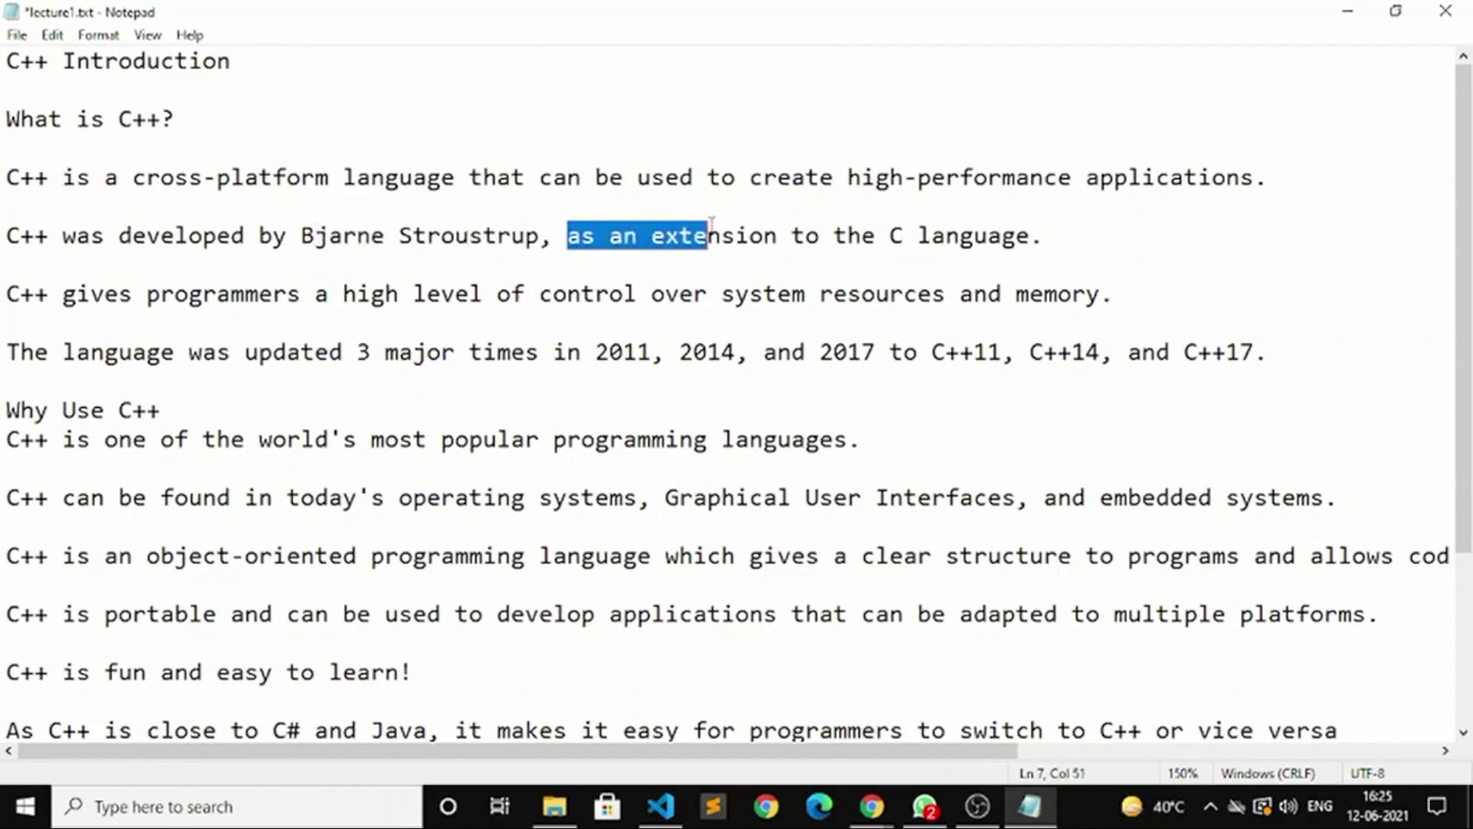
{"action": "left_click", "coordinate": [877, 236]}
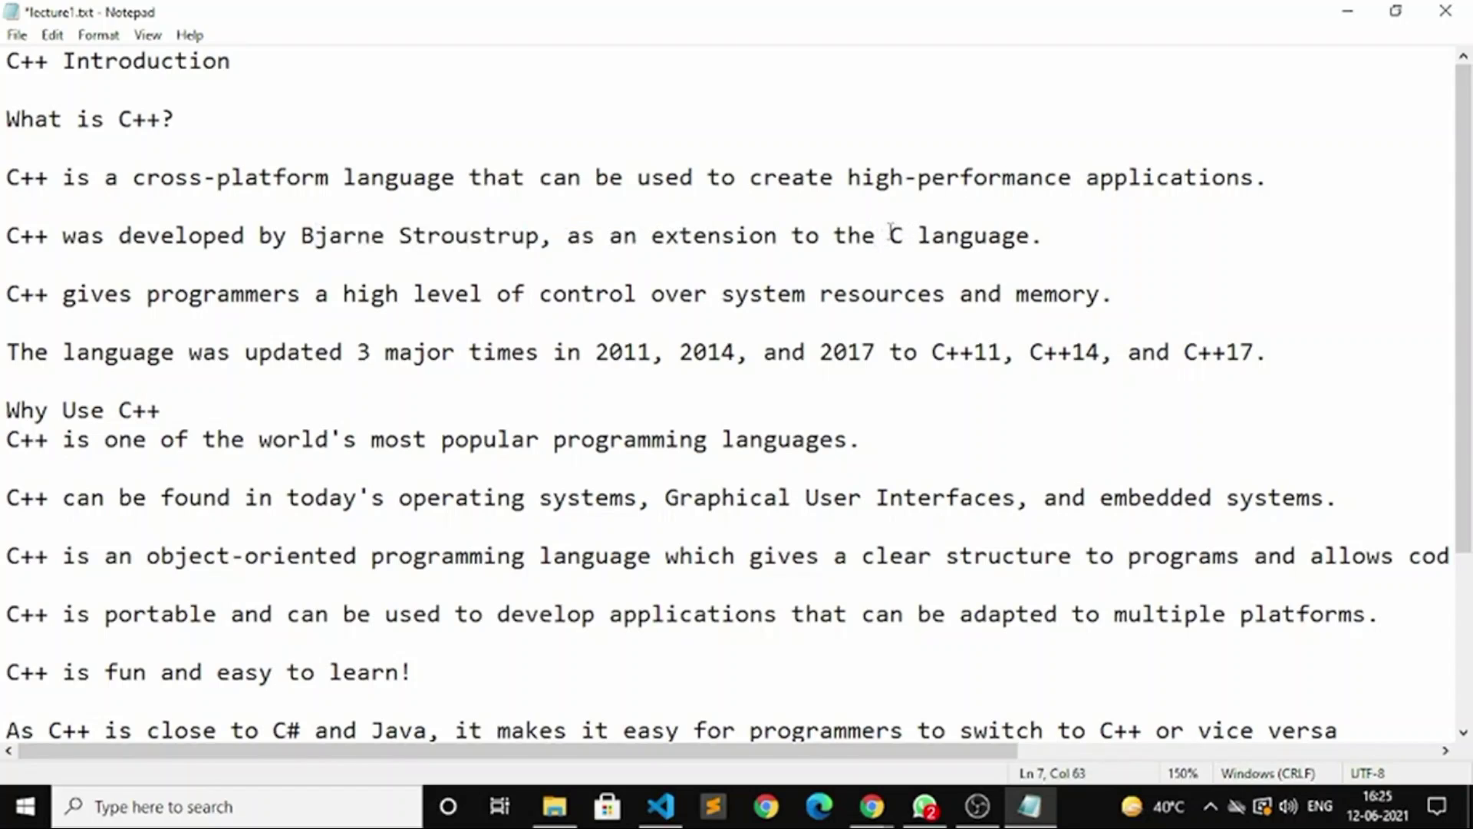
{"action": "left_click_drag", "start_coordinate": [889, 235], "coordinate": [966, 235]}
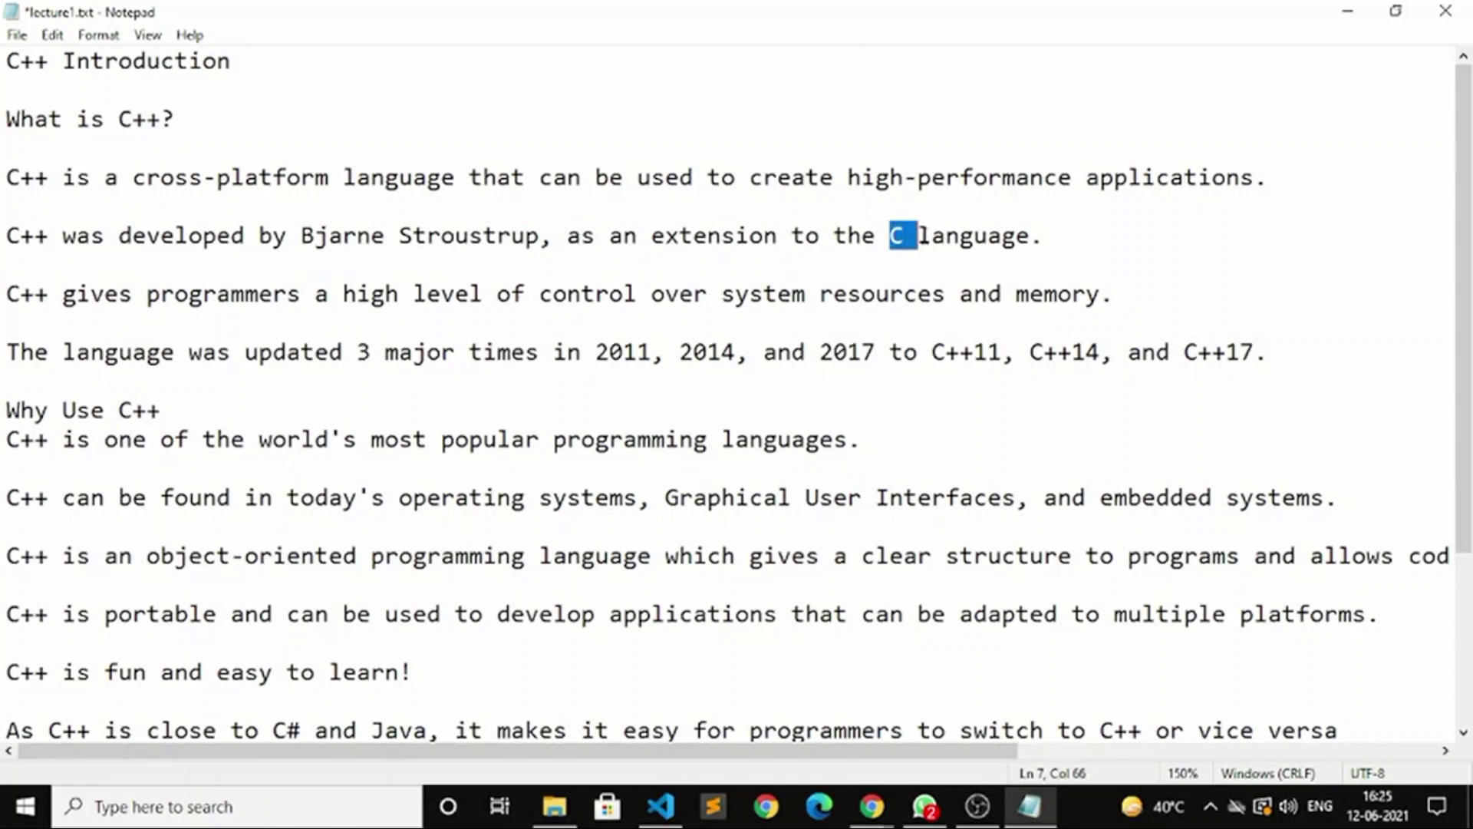
{"action": "left_click", "coordinate": [5, 349]}
{"action": "left_click_drag", "start_coordinate": [49, 235], "coordinate": [4, 235]}
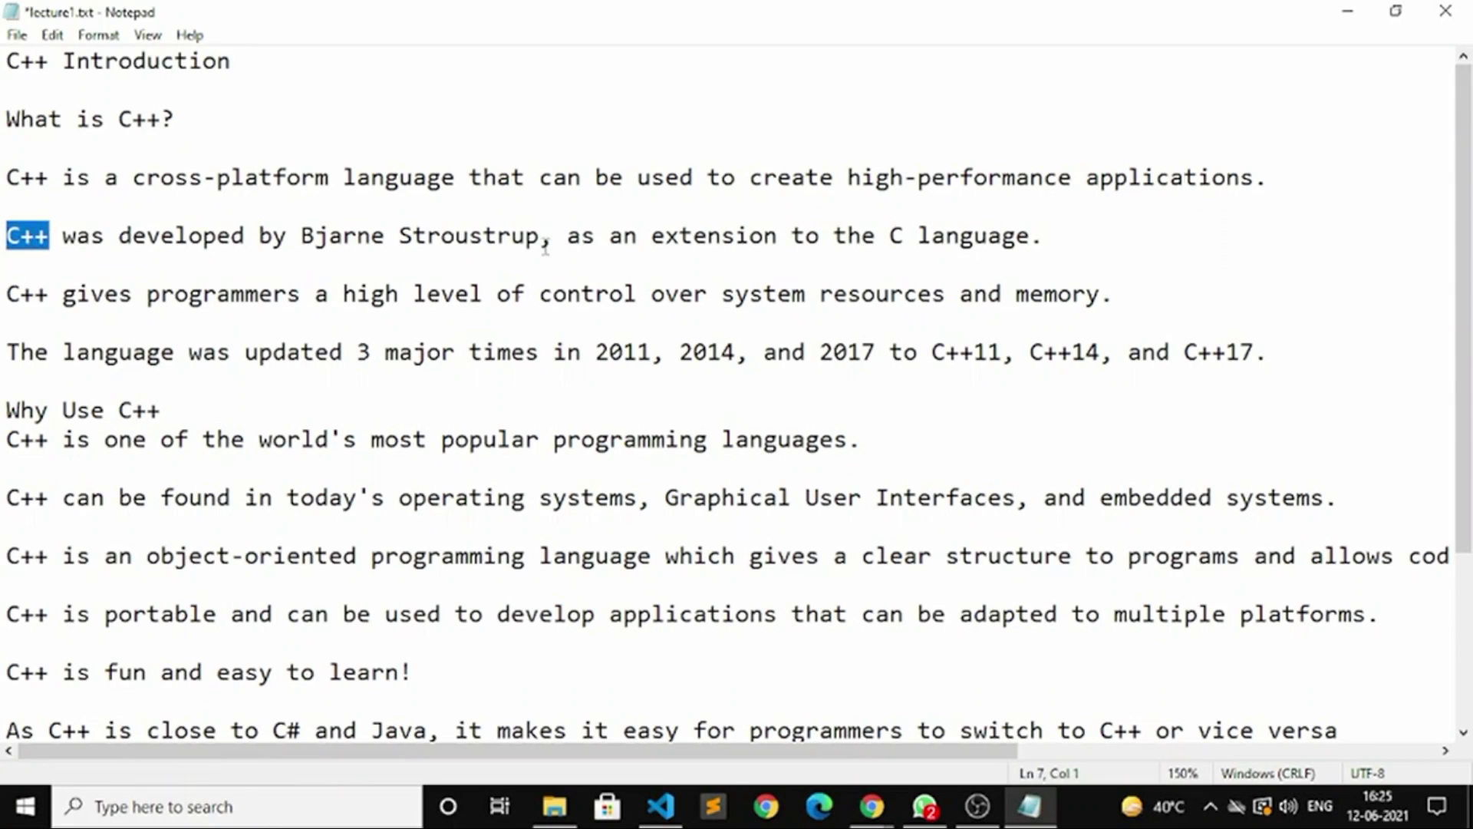
{"action": "left_click_drag", "start_coordinate": [890, 235], "coordinate": [1005, 236]}
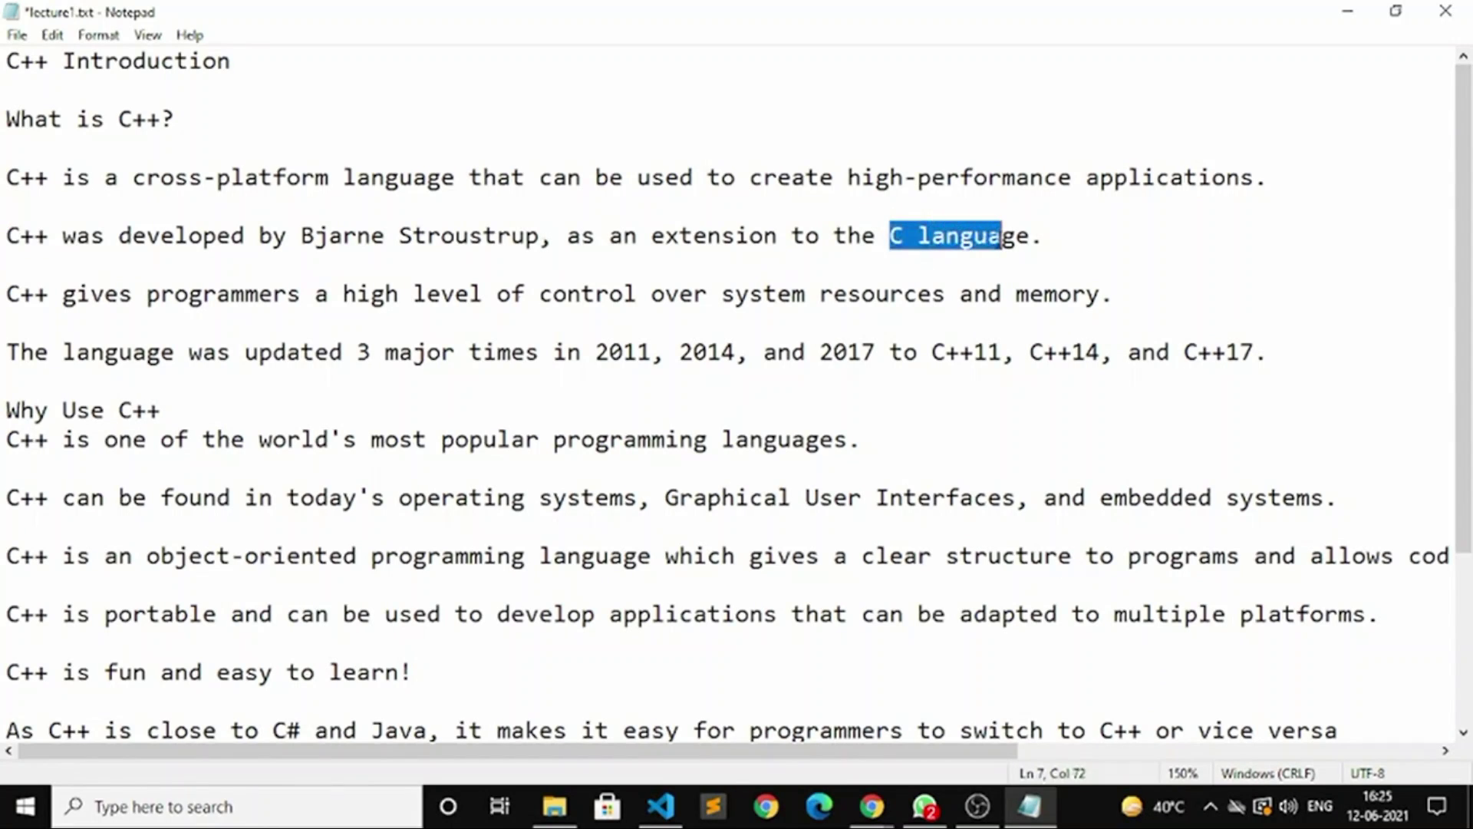
{"action": "left_click", "coordinate": [961, 235]}
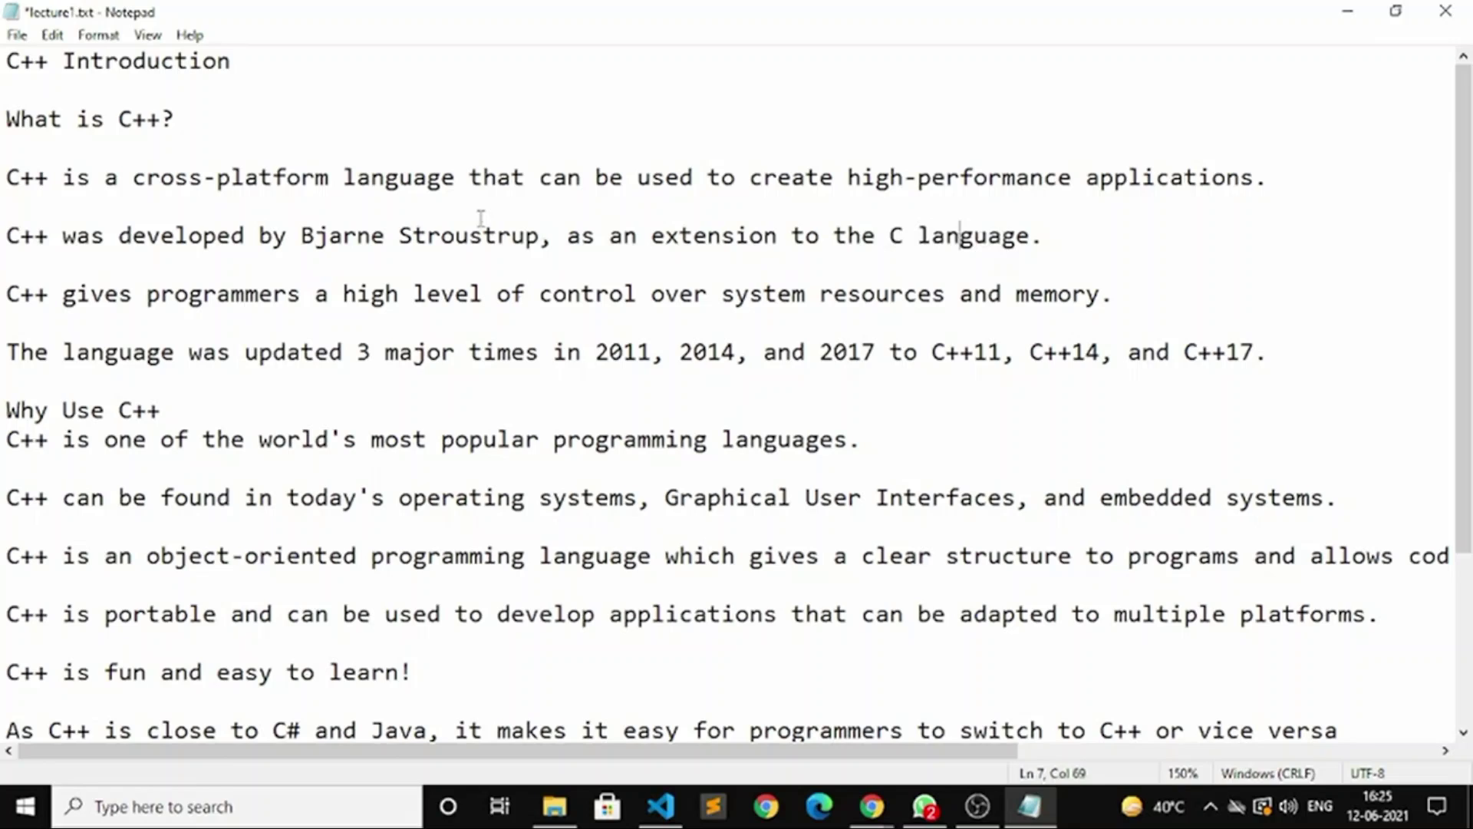
{"action": "left_click_drag", "start_coordinate": [48, 235], "coordinate": [5, 236]}
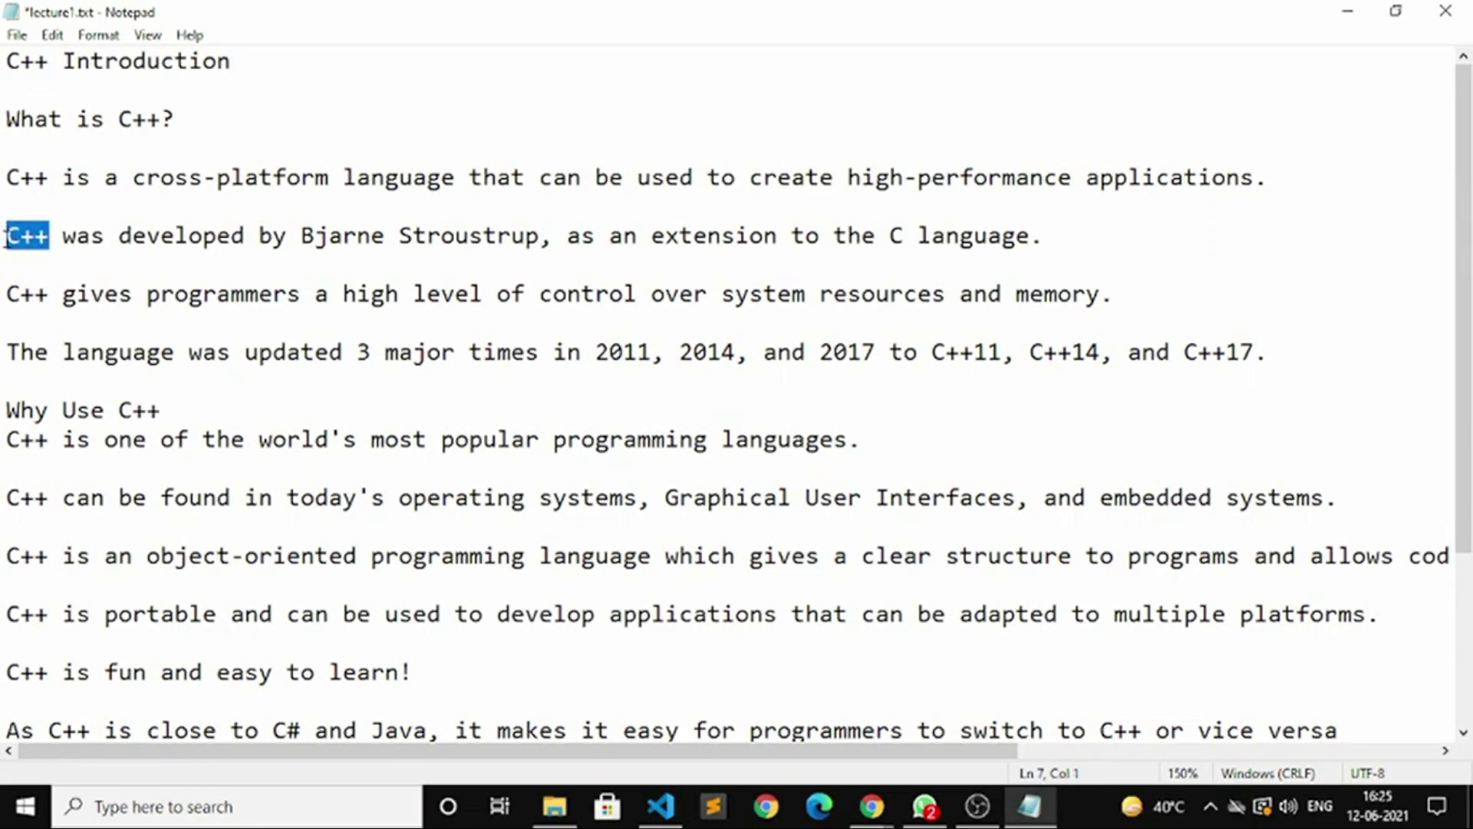
{"action": "left_click", "coordinate": [13, 243]}
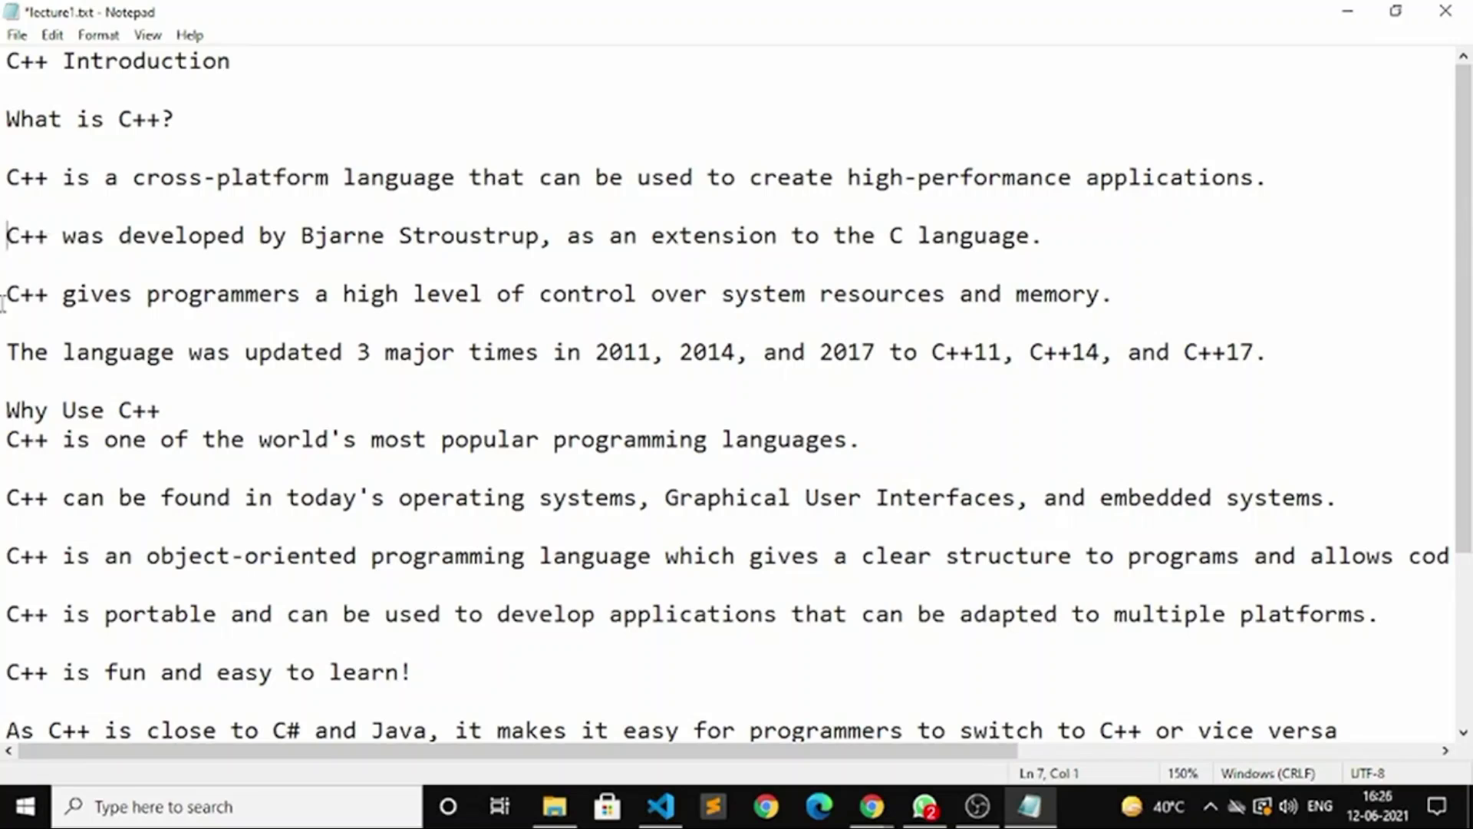
{"action": "left_click_drag", "start_coordinate": [5, 298], "coordinate": [343, 298]}
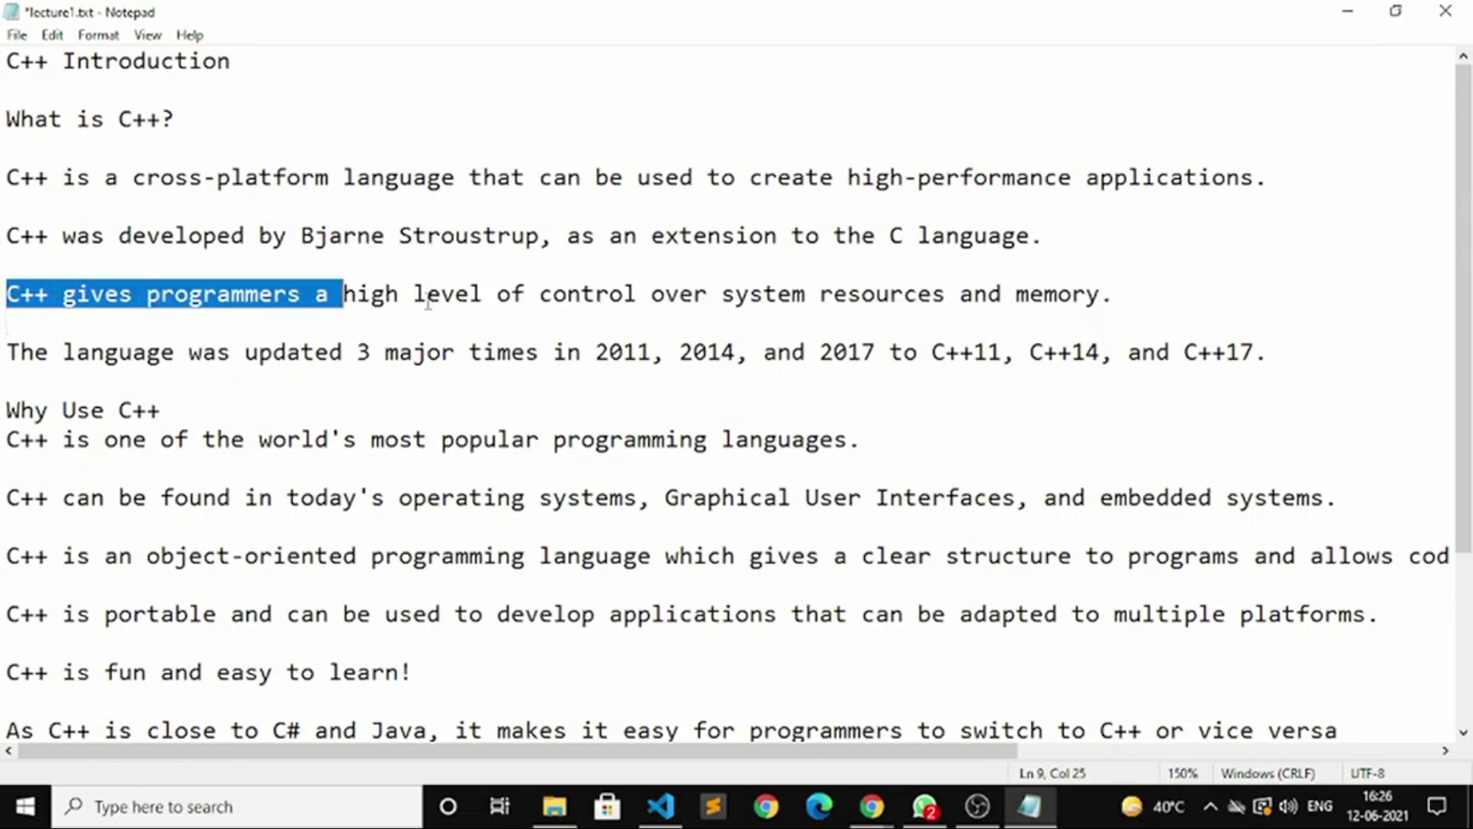
{"action": "left_click", "coordinate": [538, 297]}
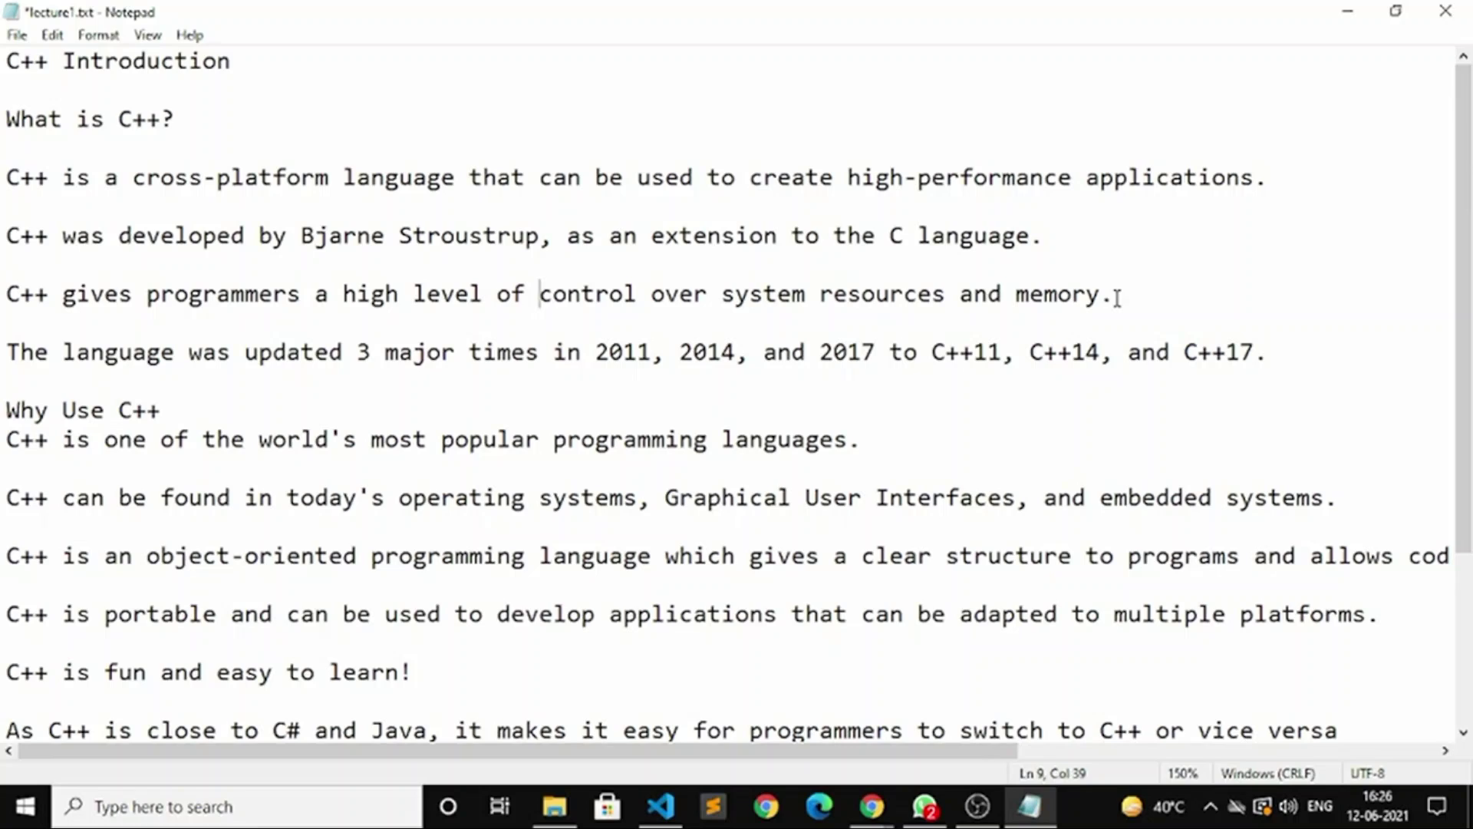
{"action": "left_click_drag", "start_coordinate": [1112, 297], "coordinate": [786, 297]}
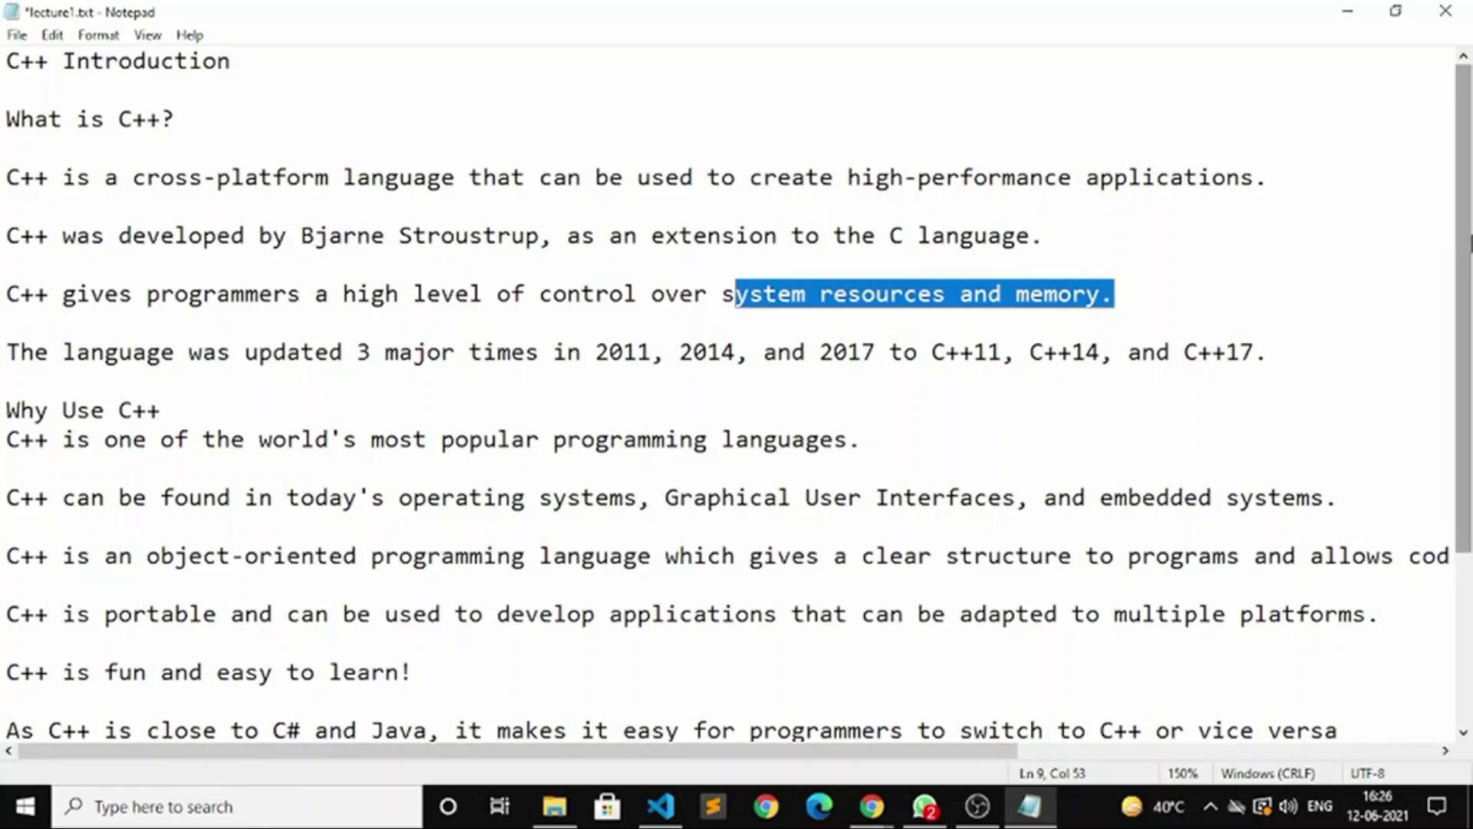
{"action": "left_click_drag", "start_coordinate": [1466, 223], "coordinate": [1462, 360]}
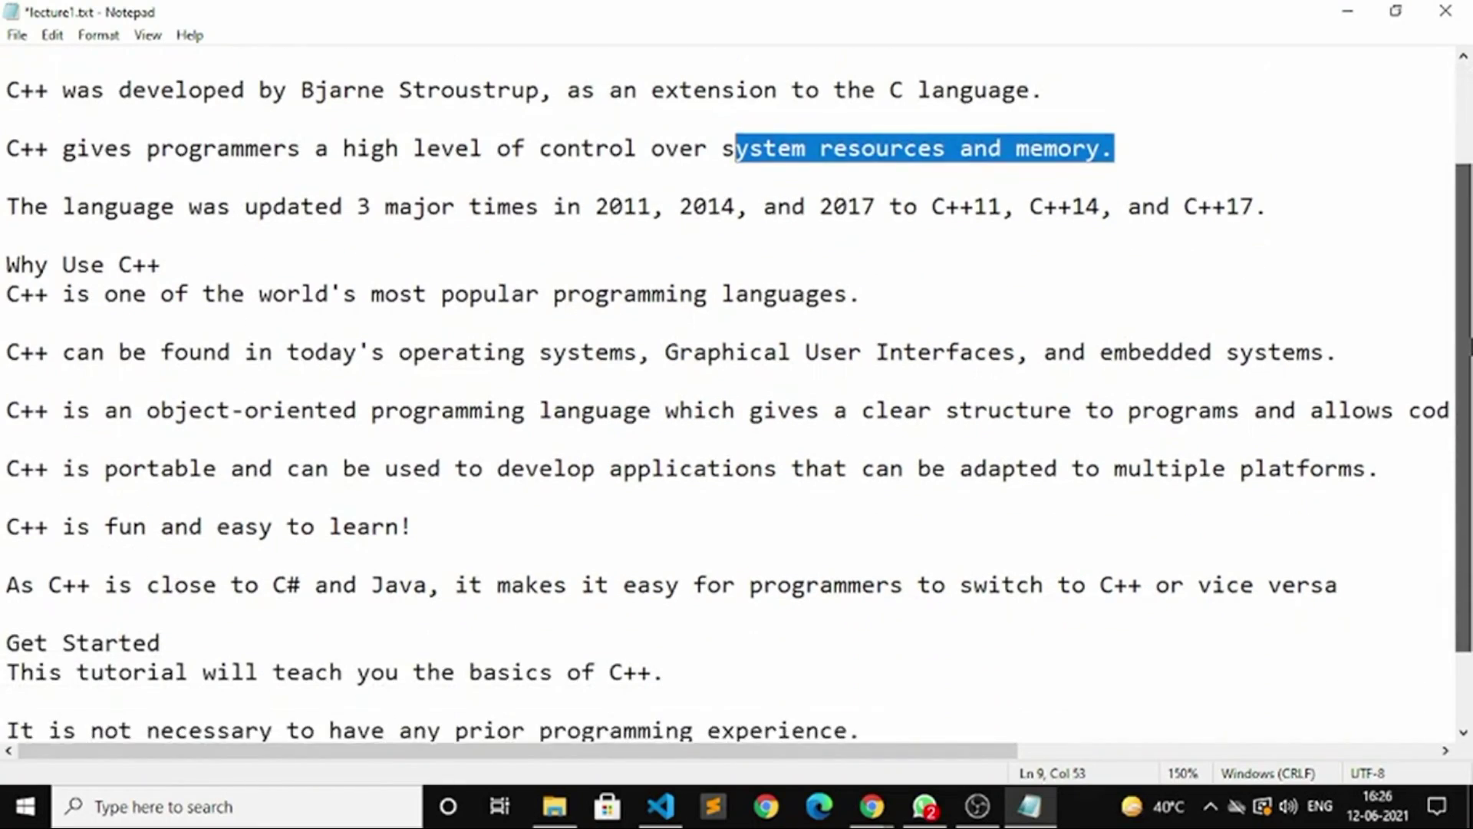
Insert a blank line after the 'Why Use C++' heading, highlighting the C++17 and popularity phrases
{"action": "left_click", "coordinate": [587, 265]}
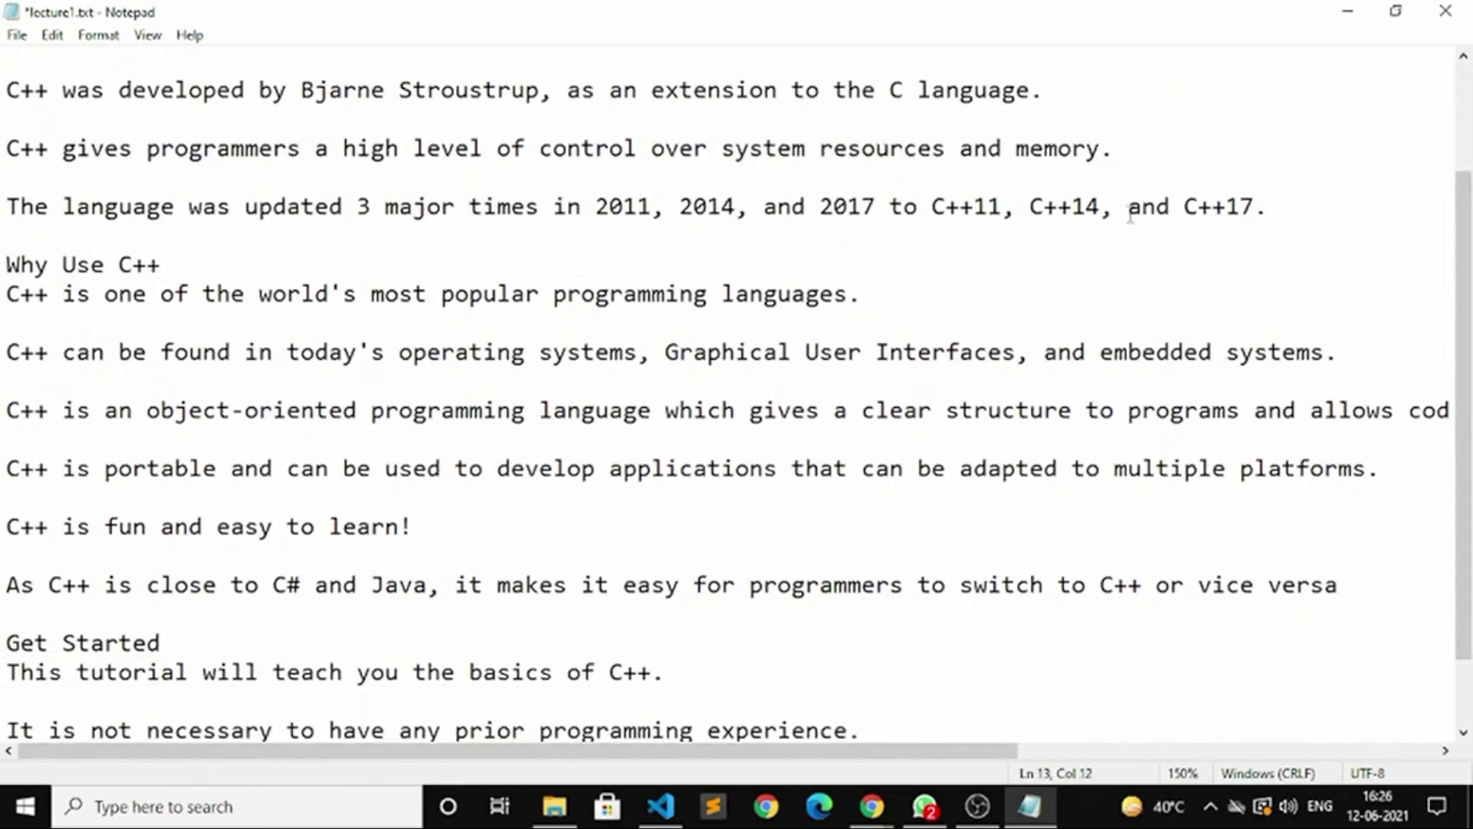
{"action": "left_click_drag", "start_coordinate": [1255, 209], "coordinate": [1137, 217]}
{"action": "left_click", "coordinate": [173, 265]}
{"action": "key", "text": "Return"}
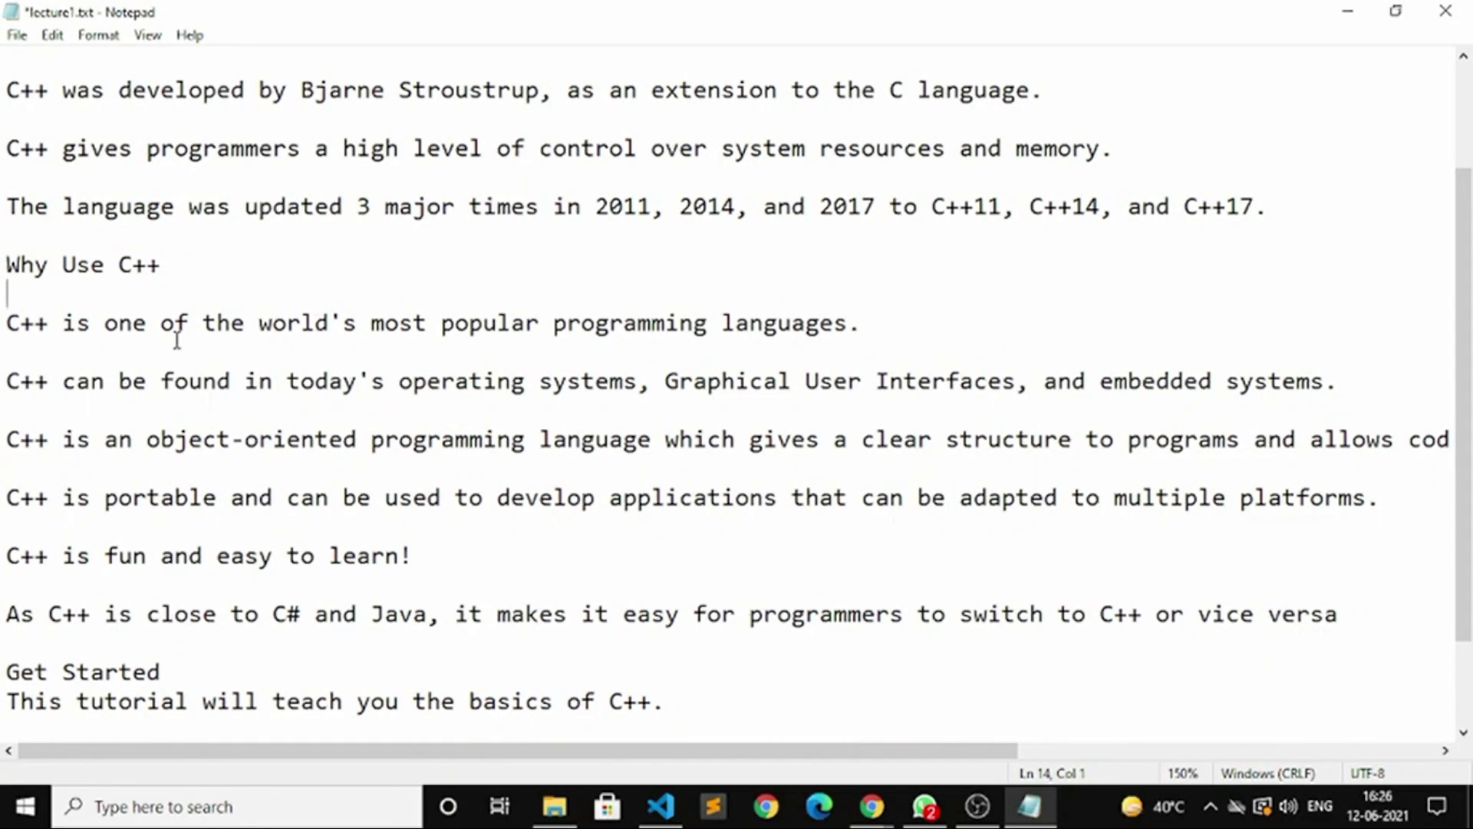
{"action": "left_click_drag", "start_coordinate": [9, 324], "coordinate": [426, 324]}
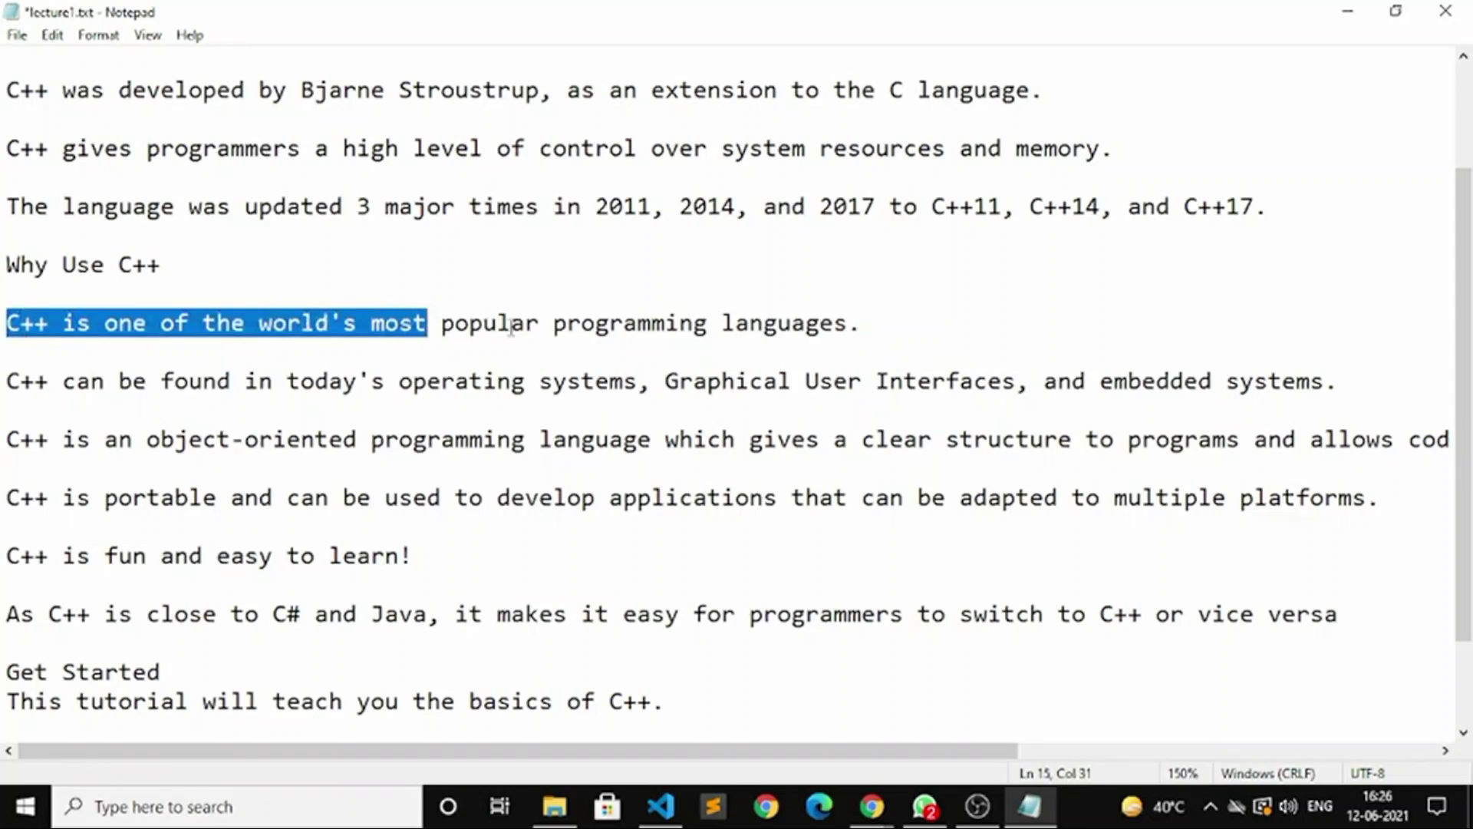
{"action": "left_click_drag", "start_coordinate": [1466, 296], "coordinate": [1470, 330]}
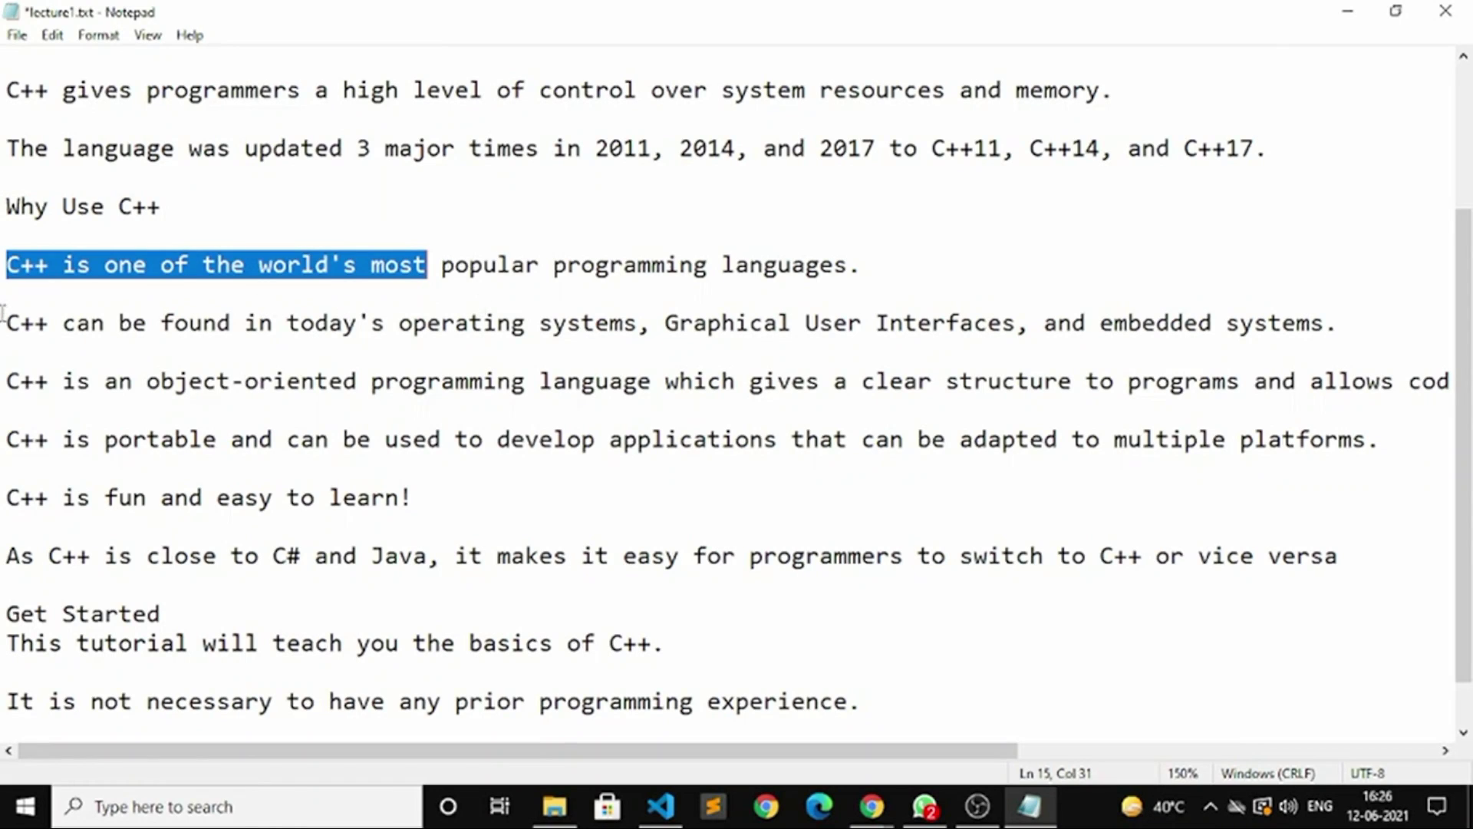
Highlight 'operating systems' and 'Graphical User Interfaces' while explaining the C++ uses sentence
{"action": "left_click_drag", "start_coordinate": [7, 324], "coordinate": [608, 328]}
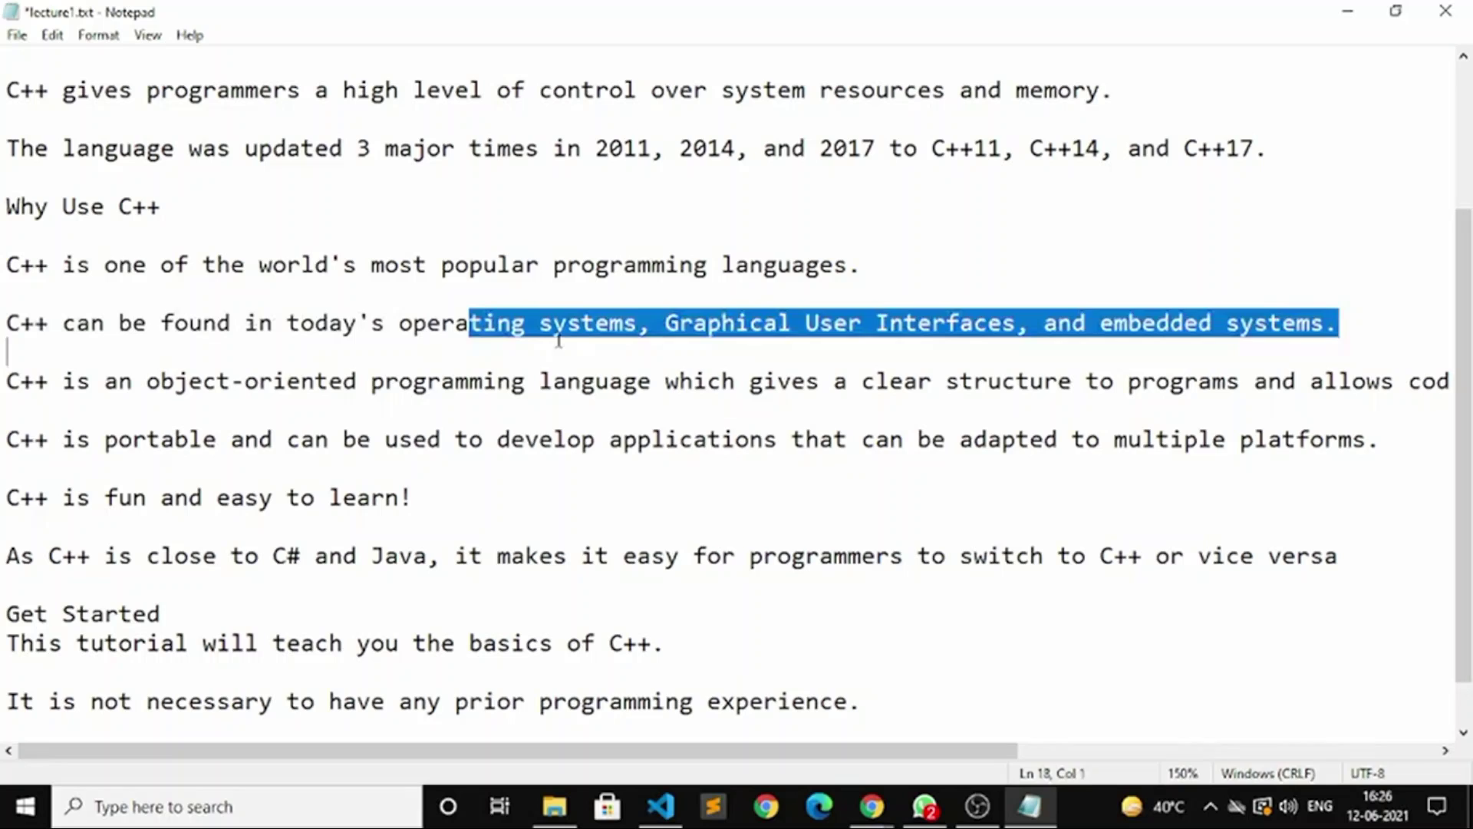
{"action": "left_click", "coordinate": [606, 327]}
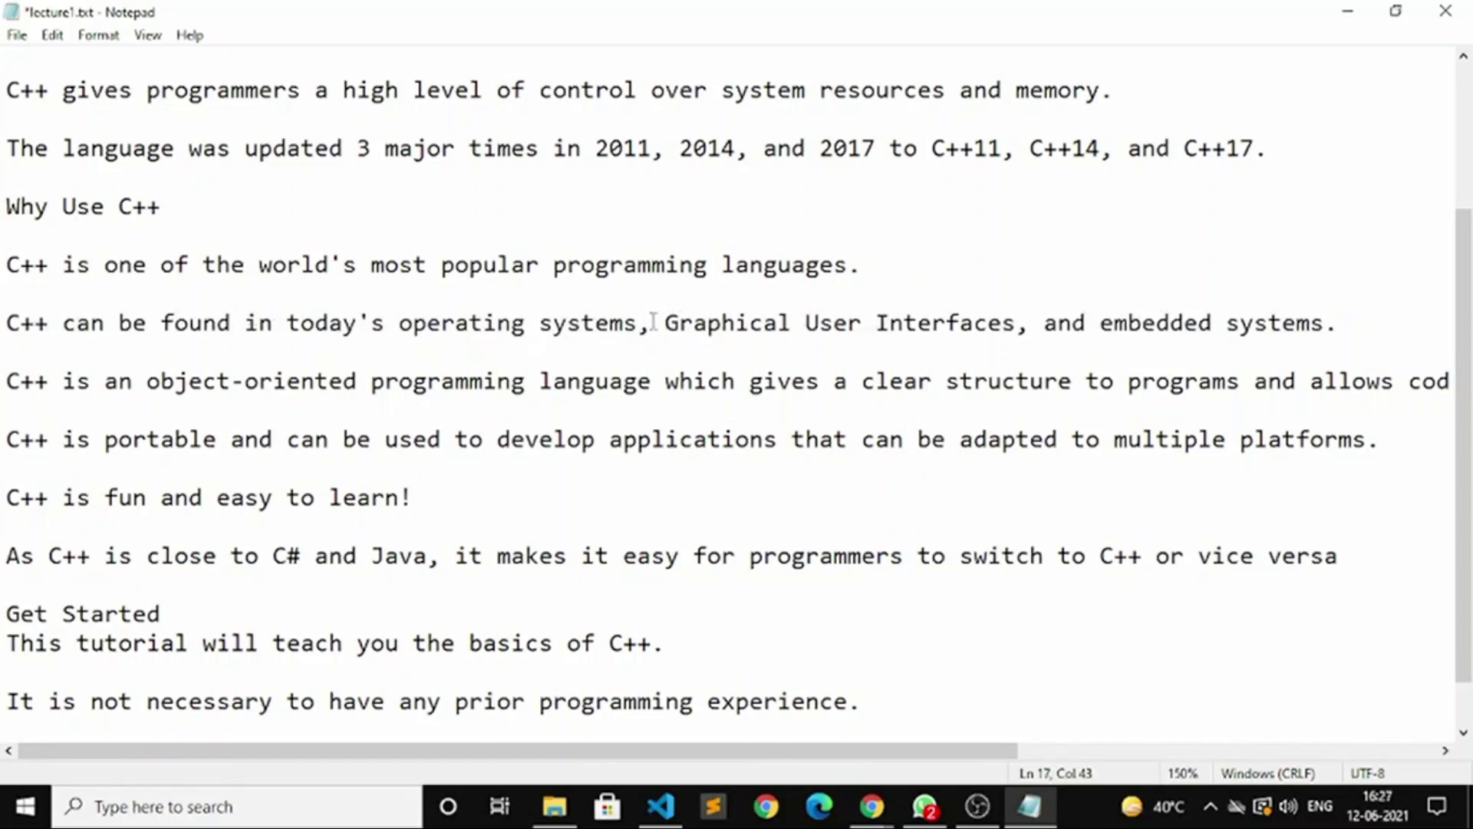
{"action": "left_click_drag", "start_coordinate": [640, 325], "coordinate": [399, 323]}
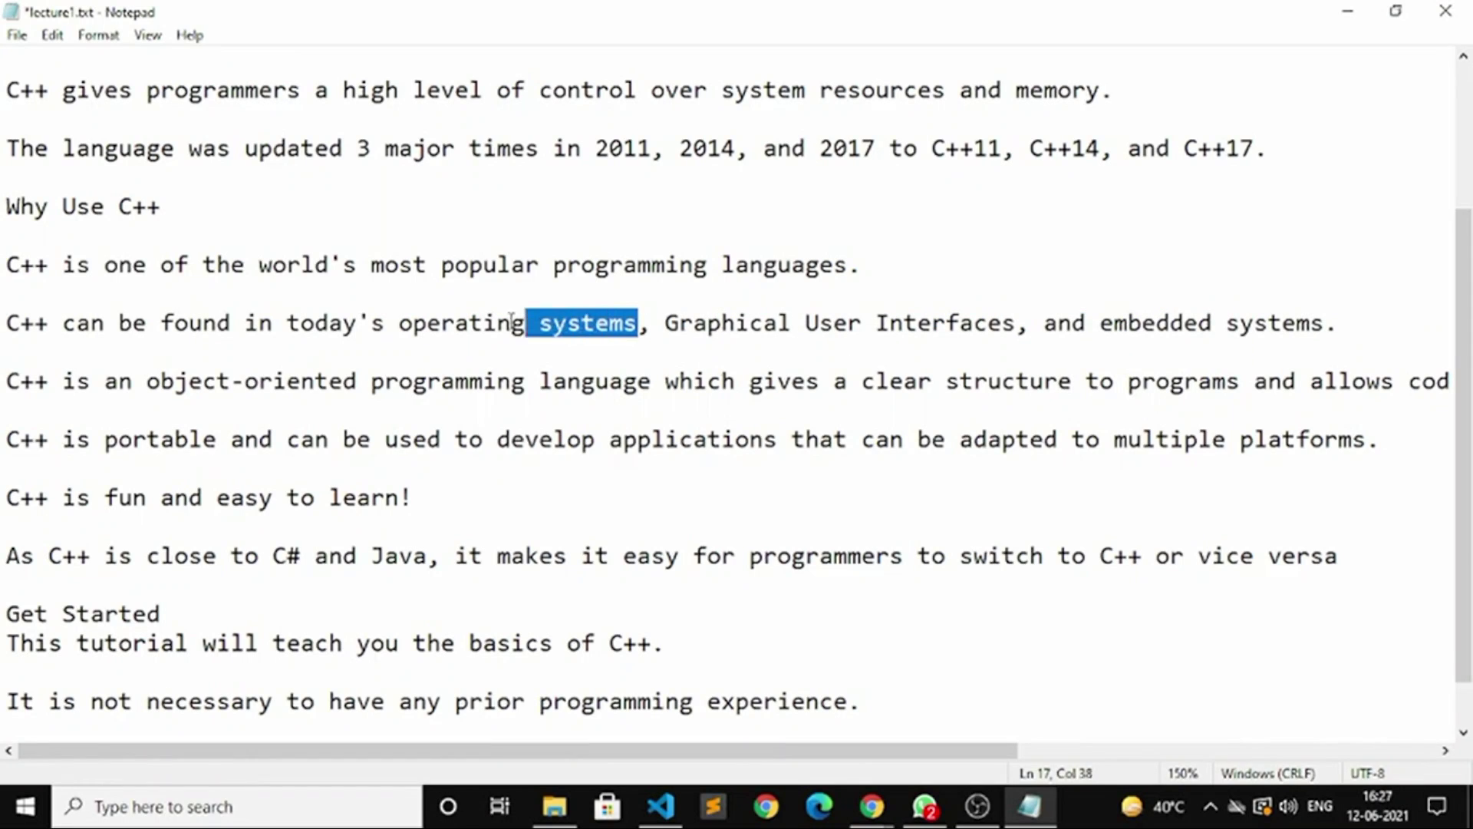
{"action": "key", "text": "Left"}
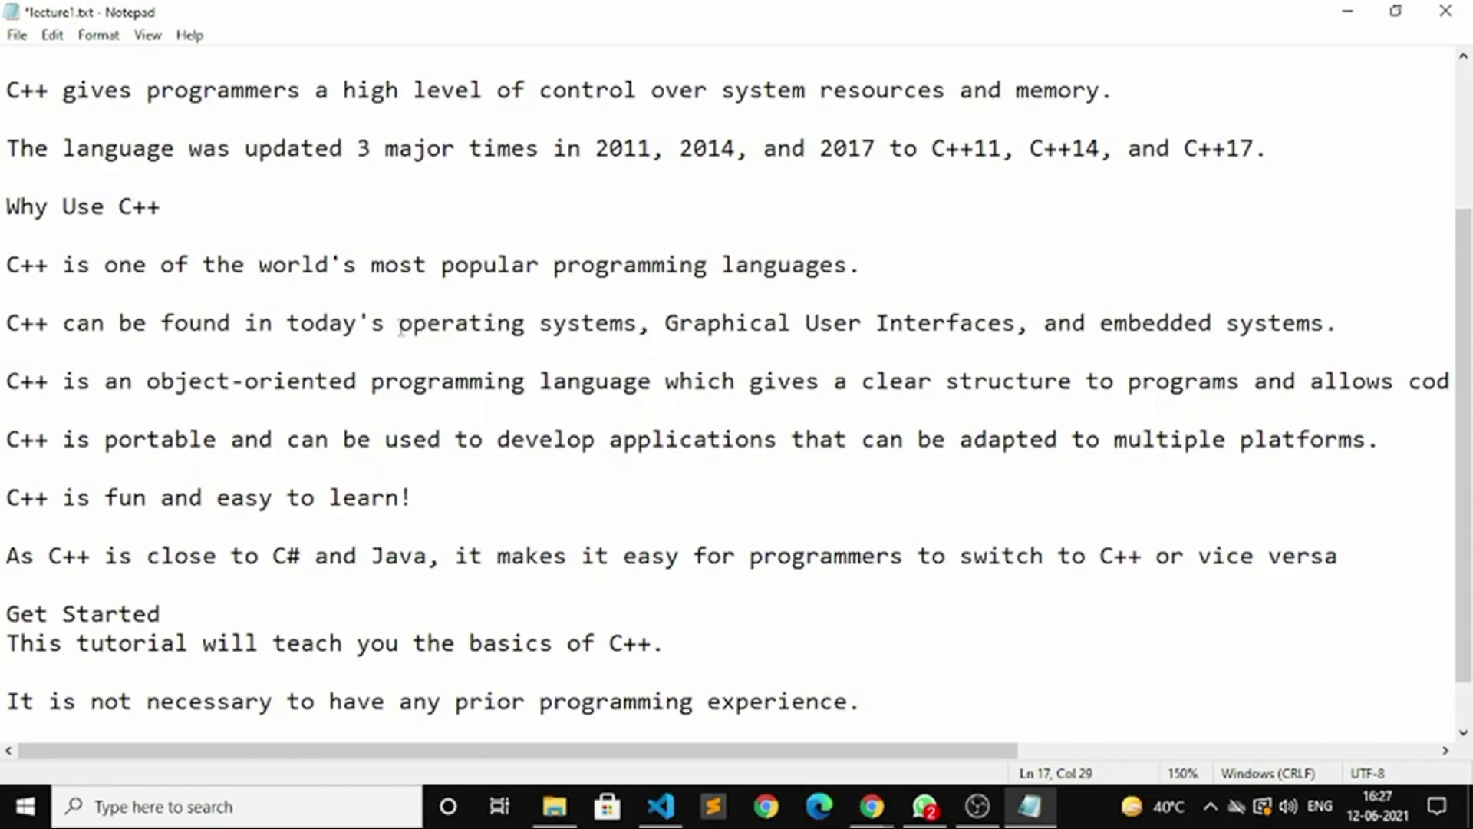
{"action": "left_click_drag", "start_coordinate": [677, 323], "coordinate": [1351, 324]}
{"action": "left_click", "coordinate": [1349, 324]}
Break the long object-oriented line after 'and', then highlight 'object-oriented' to explain it
{"action": "key", "text": "Down"}
{"action": "key", "text": "Down"}
{"action": "key", "text": "Home"}
{"action": "key", "text": "shift+Down"}
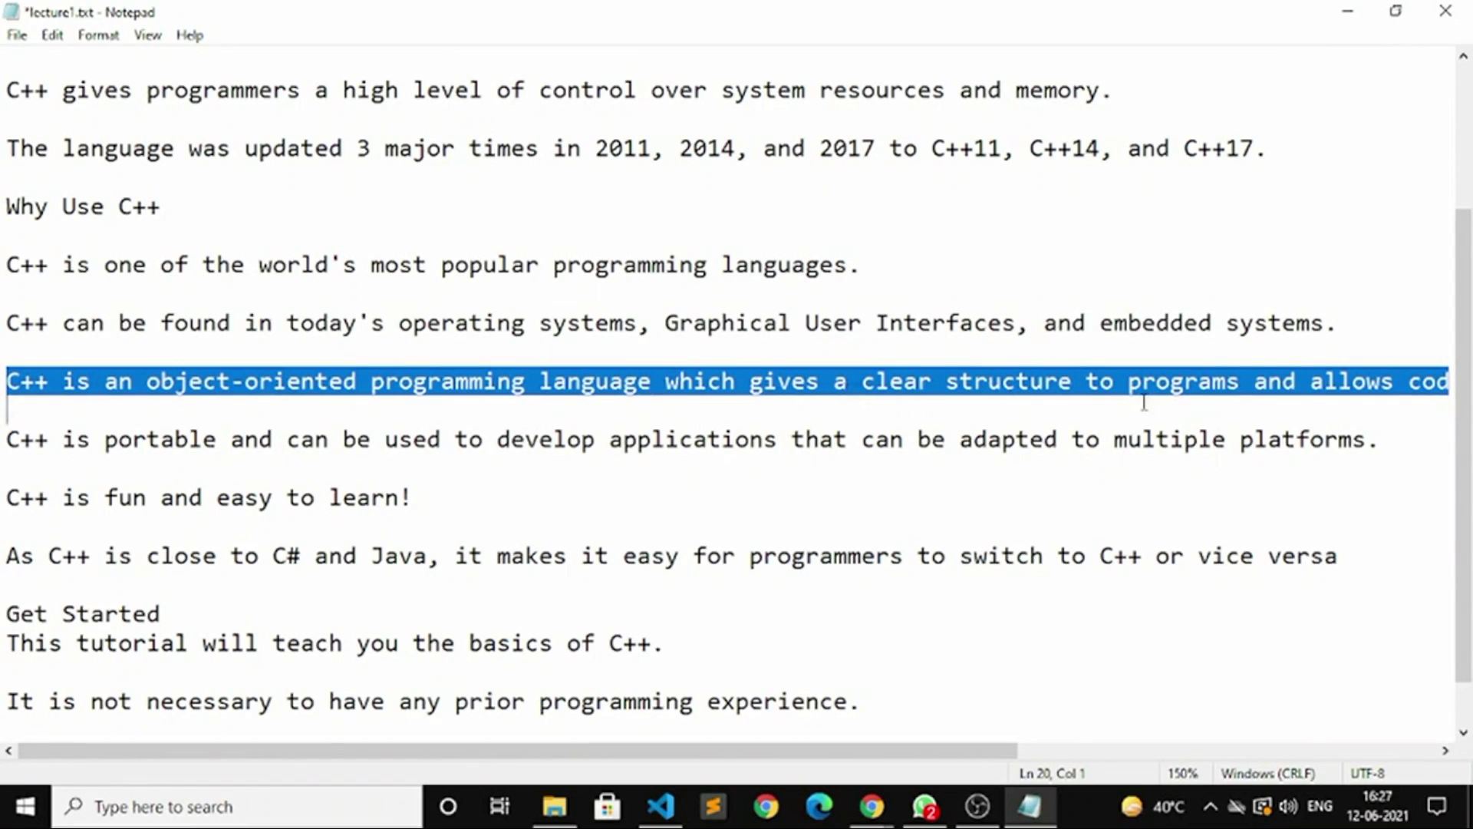
{"action": "left_click", "coordinate": [1302, 381]}
{"action": "key", "text": "Return"}
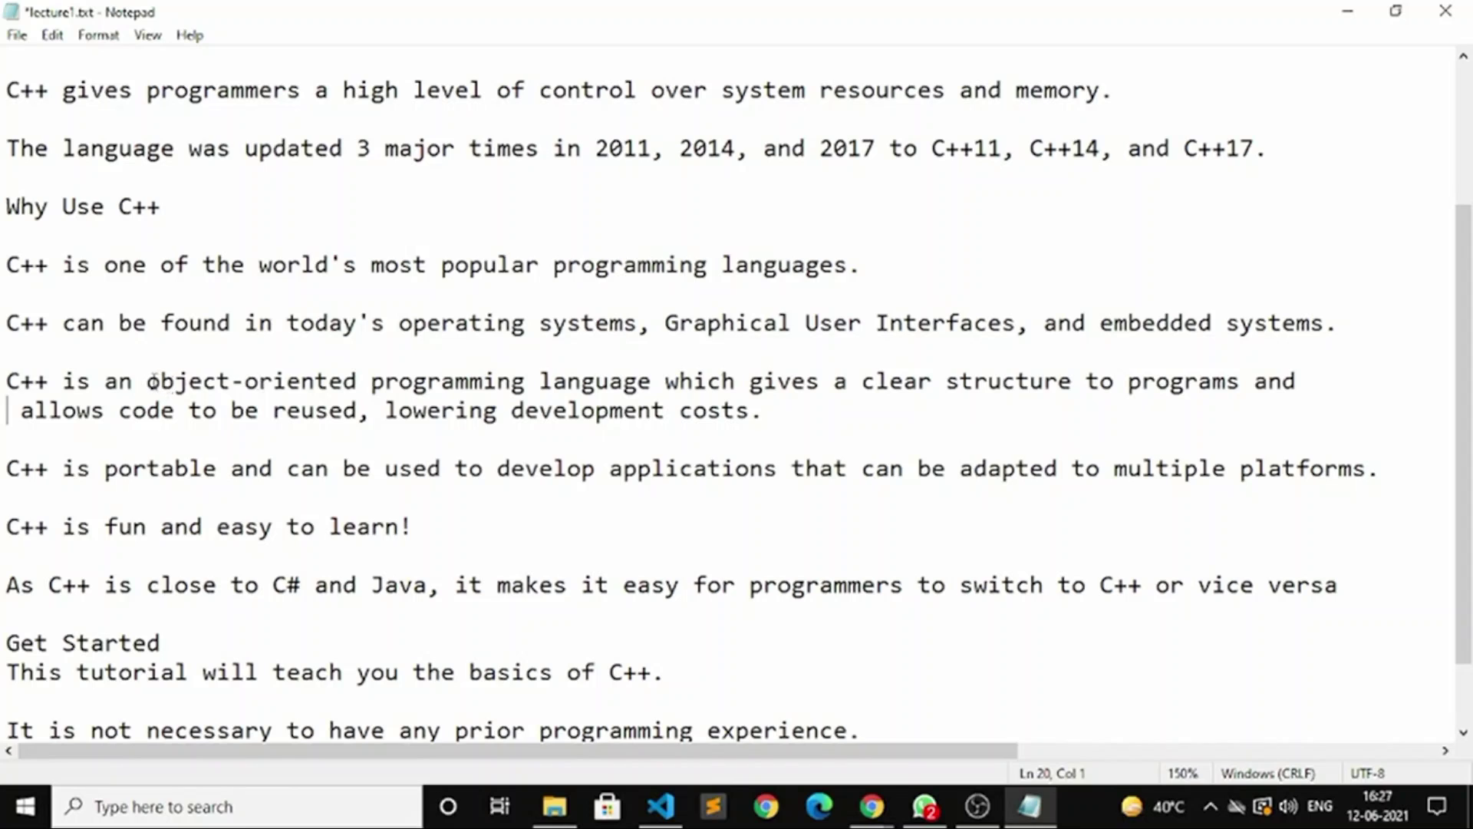
{"action": "left_click_drag", "start_coordinate": [147, 384], "coordinate": [264, 388]}
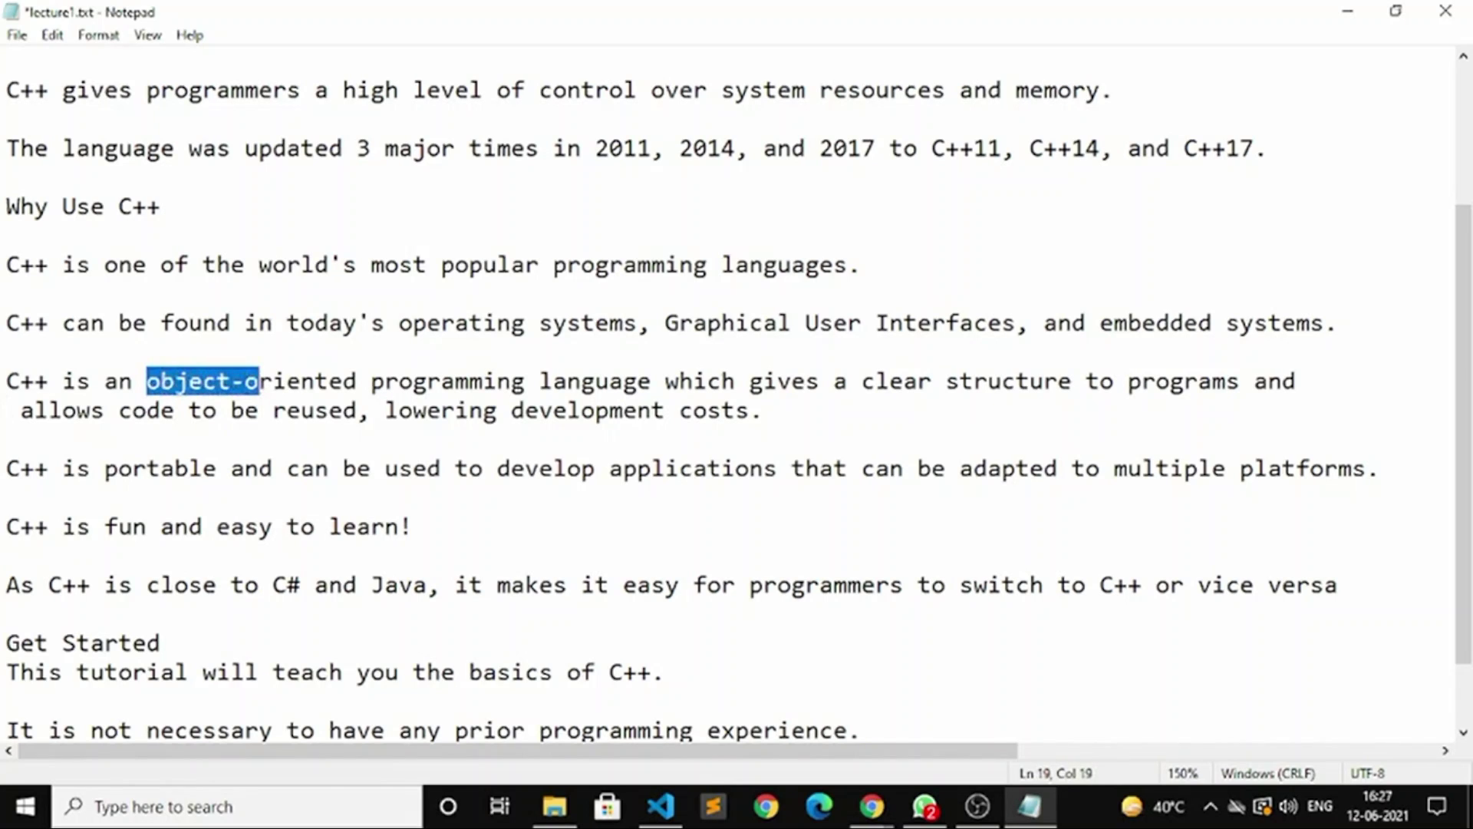
{"action": "left_click", "coordinate": [571, 382]}
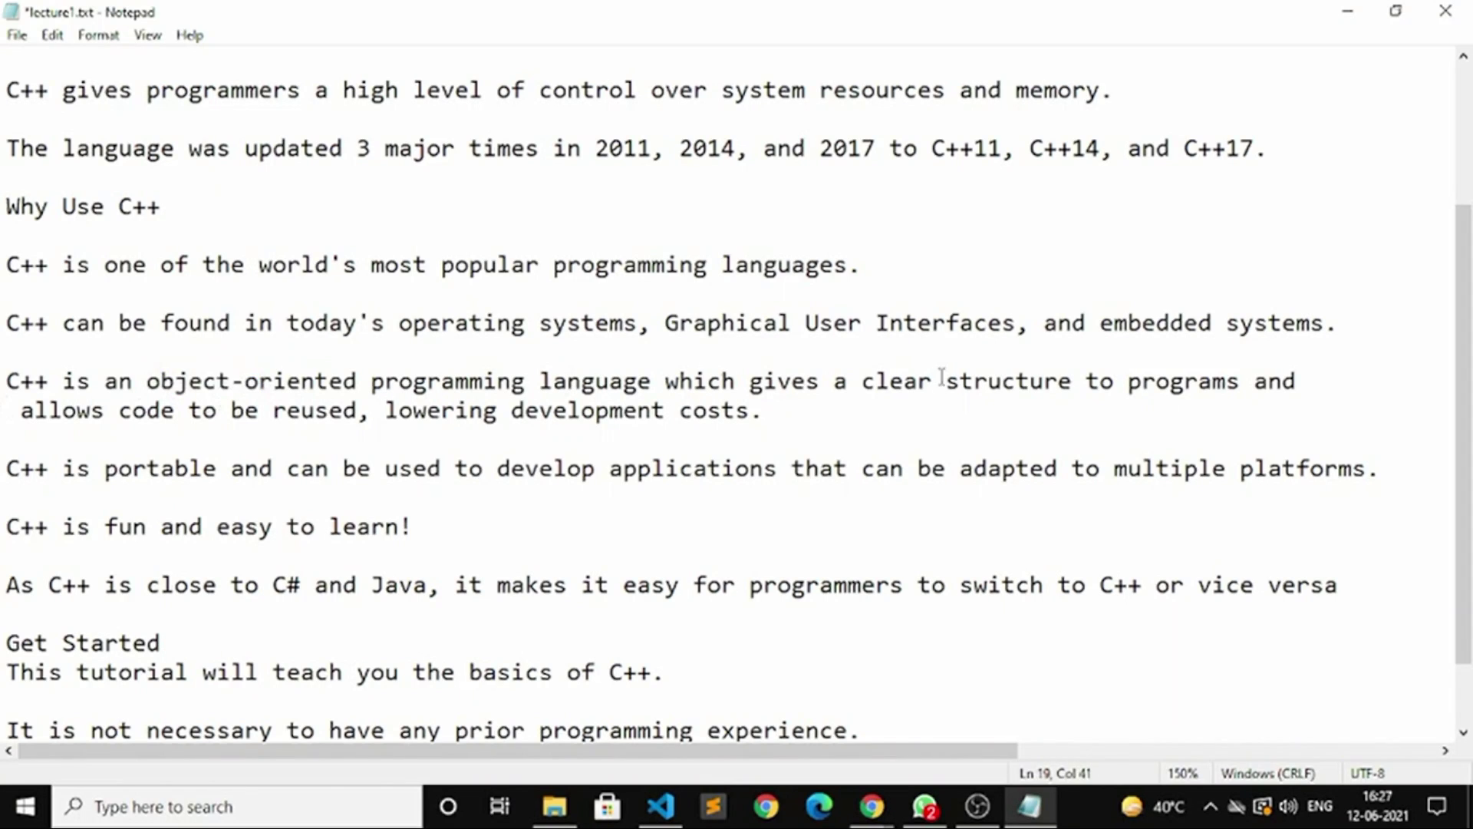
{"action": "scroll", "coordinate": [1464, 403], "scroll_direction": "down", "scroll_amount": 1}
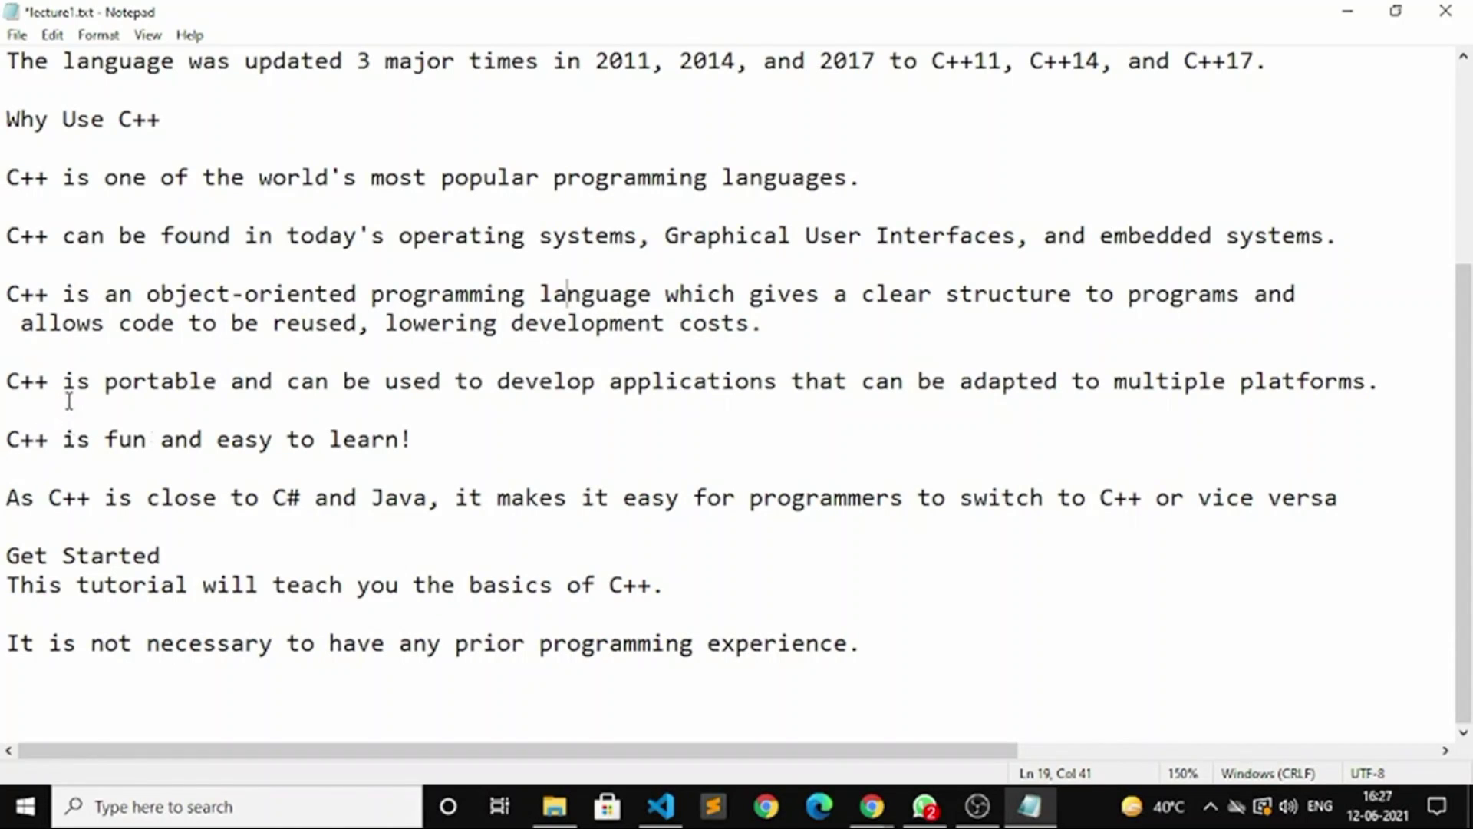
Highlight the opening and 'can be used' in the portable sentence while explaining it
{"action": "left_click_drag", "start_coordinate": [20, 381], "coordinate": [173, 381]}
{"action": "left_click_drag", "start_coordinate": [273, 381], "coordinate": [442, 381]}
{"action": "left_click", "coordinate": [772, 399]}
Separate 'the basics of C++.' from the prior-experience sentence, highlighting 'any prior programming experience'
{"action": "left_click", "coordinate": [179, 555]}
{"action": "left_click", "coordinate": [719, 580]}
{"action": "key", "text": "Return"}
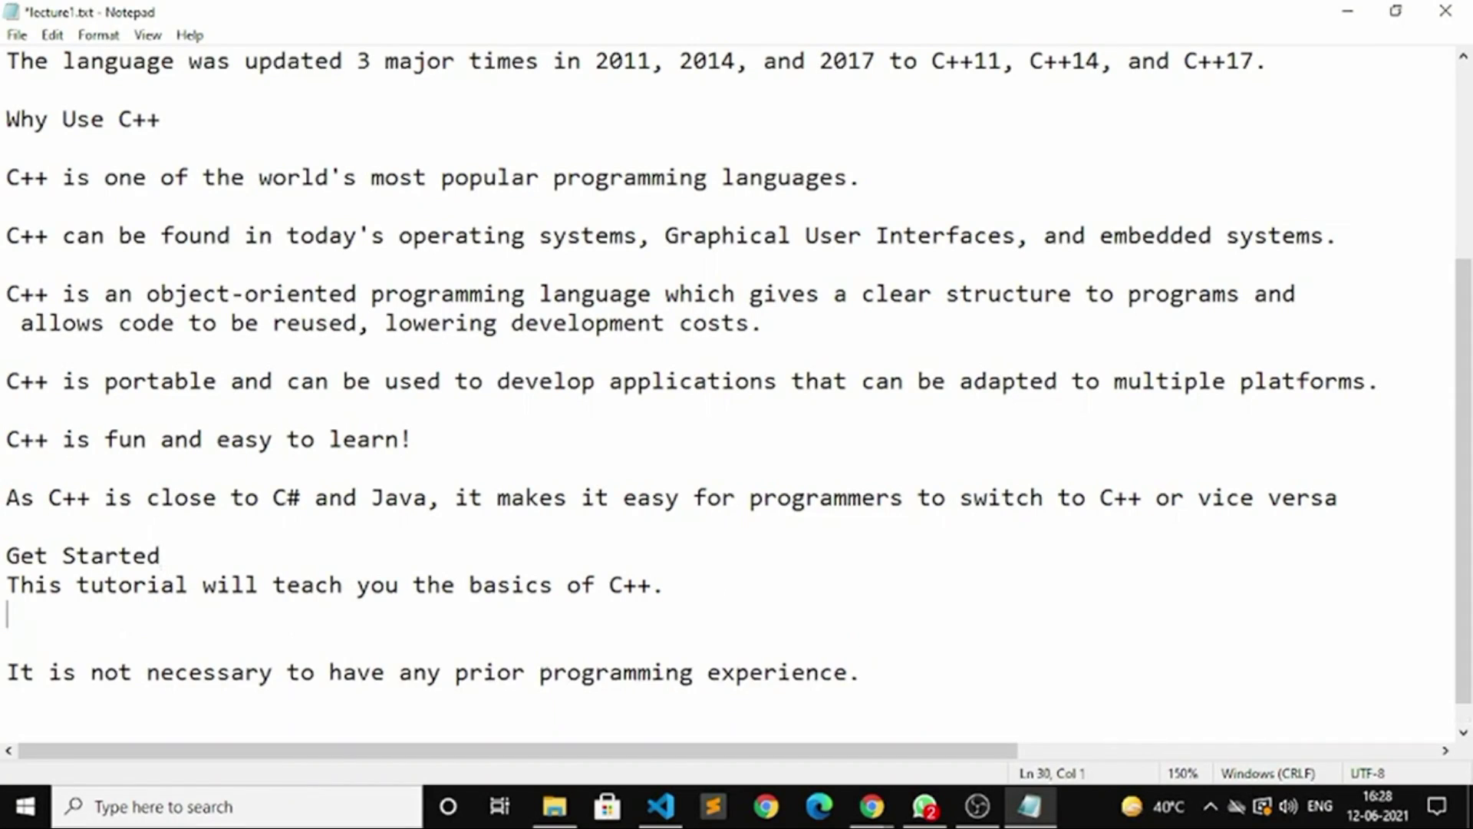
{"action": "left_click_drag", "start_coordinate": [1463, 592], "coordinate": [1464, 610]}
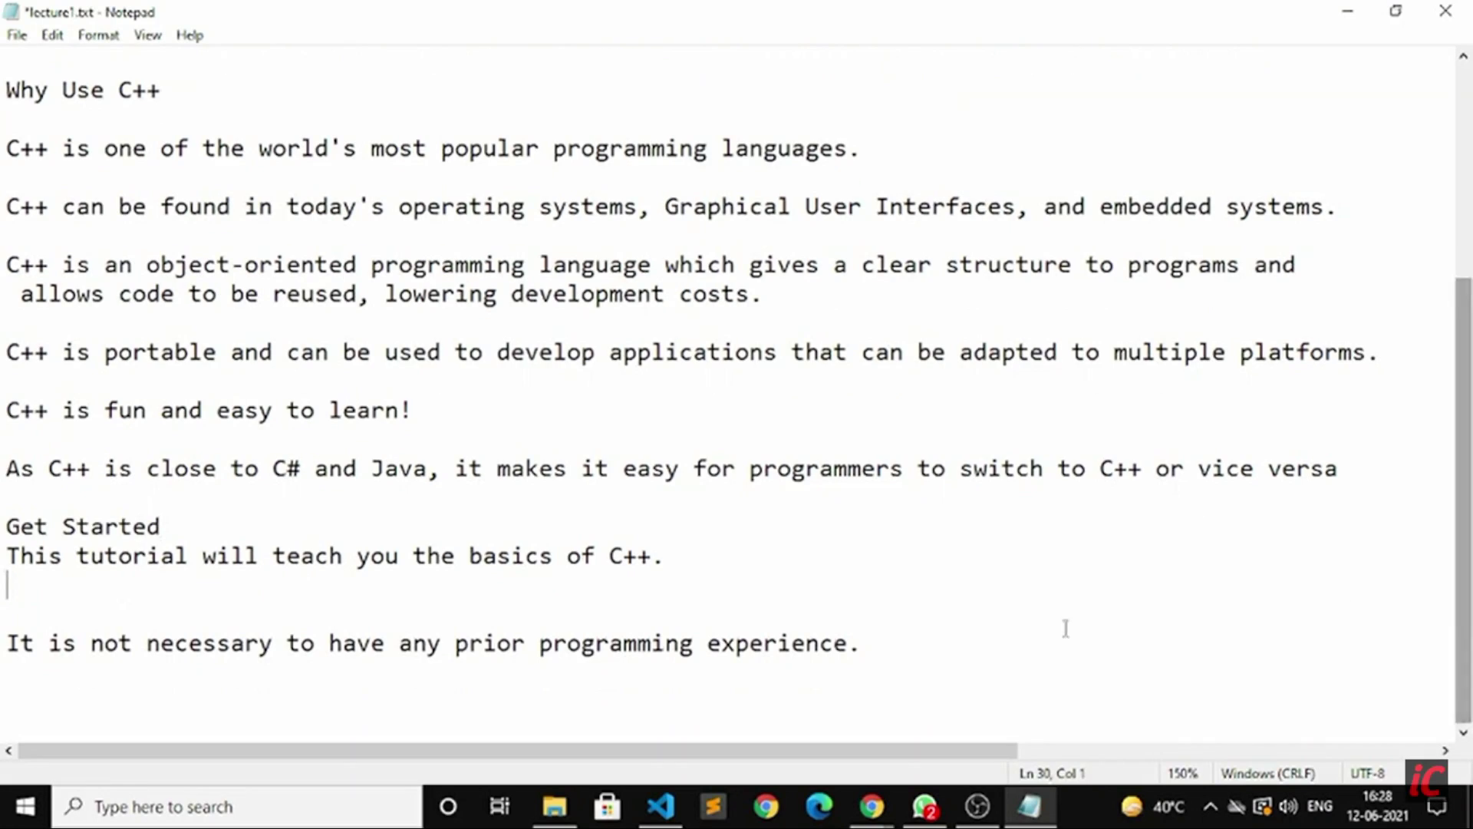
{"action": "left_click_drag", "start_coordinate": [859, 645], "coordinate": [395, 645]}
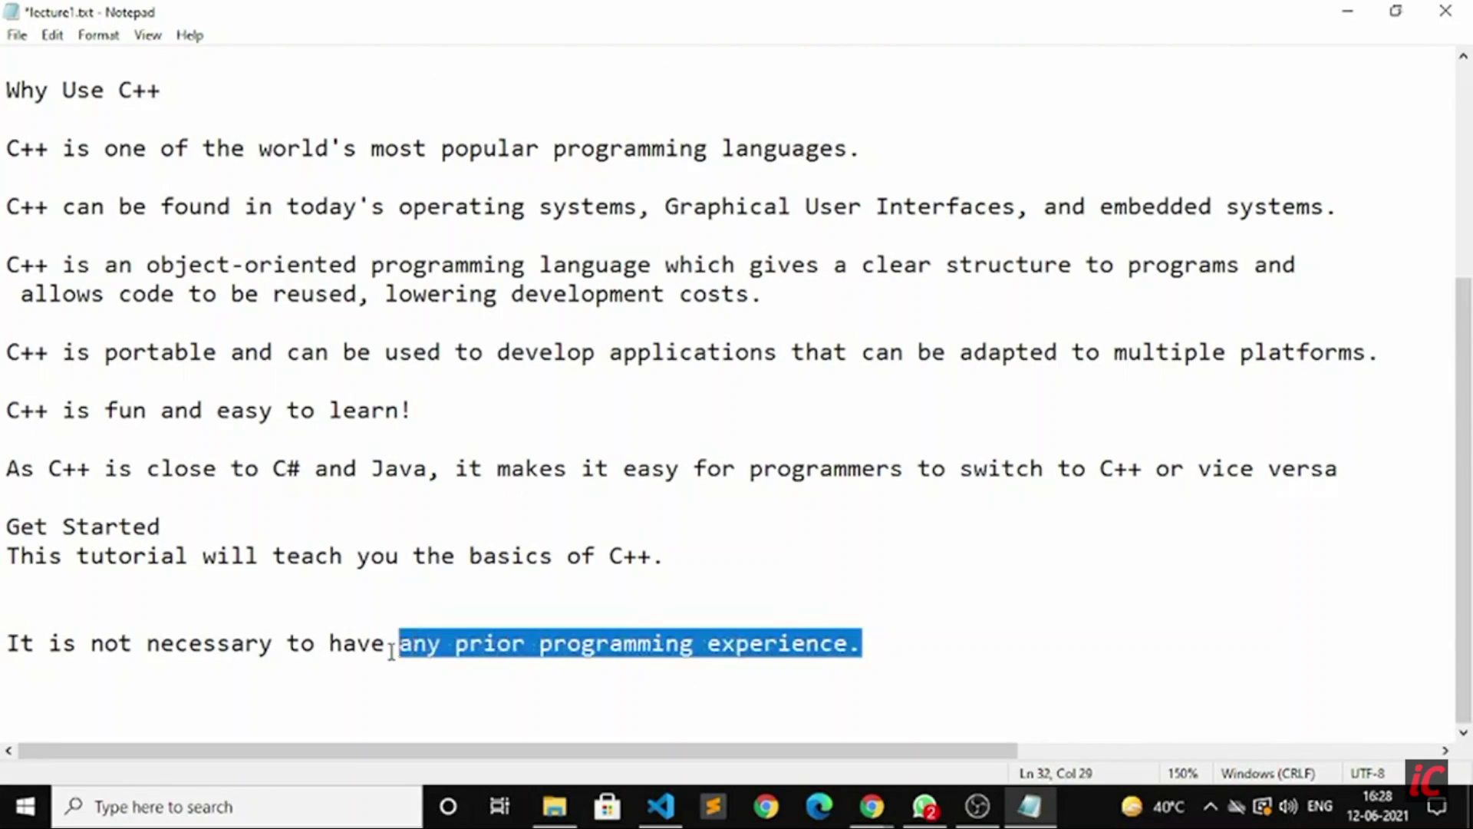
{"action": "left_click", "coordinate": [222, 665]}
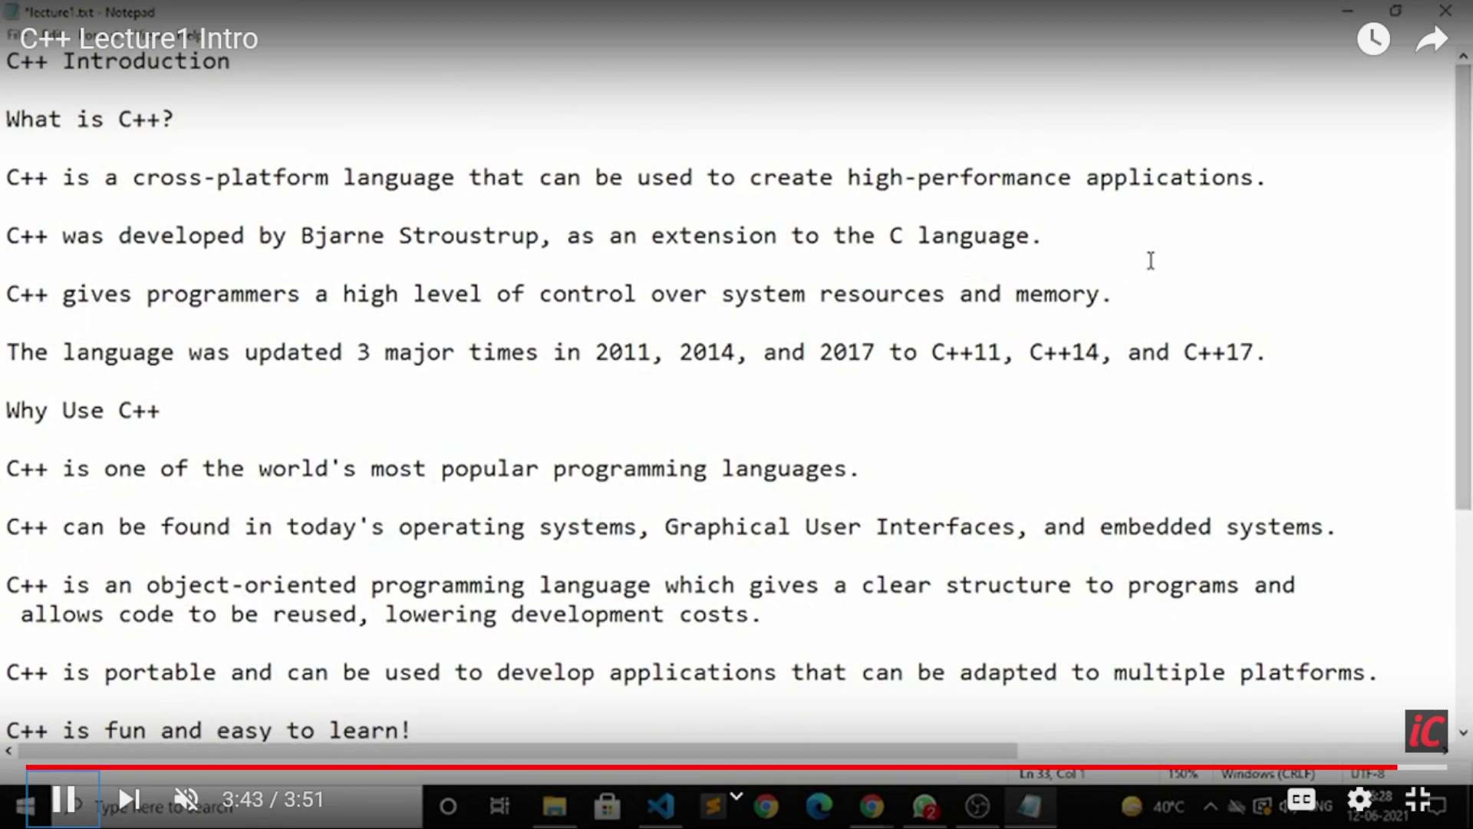
Pause the YouTube lecture at 3:44 with the Space key
{"action": "key", "text": "space"}
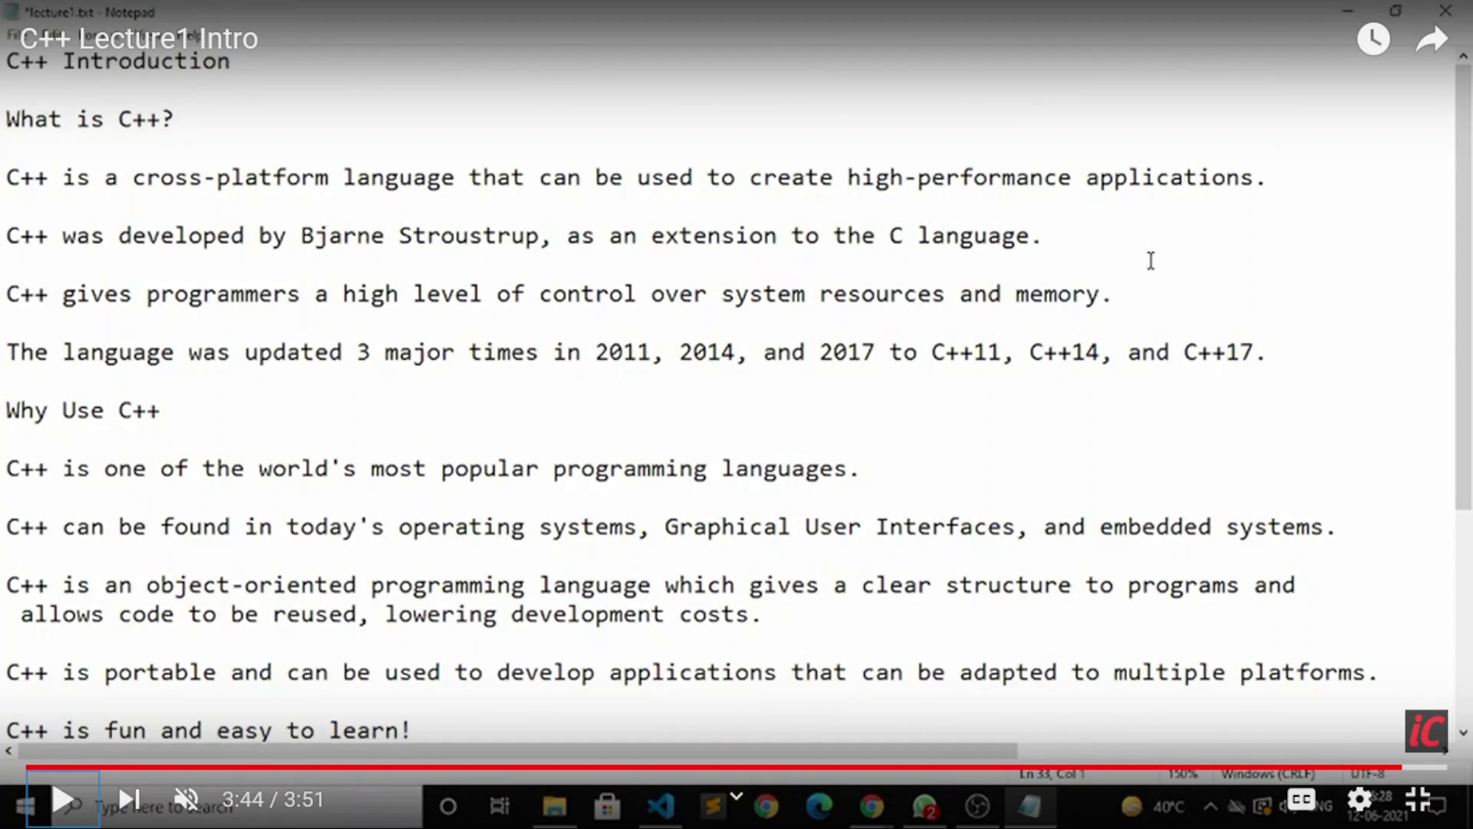